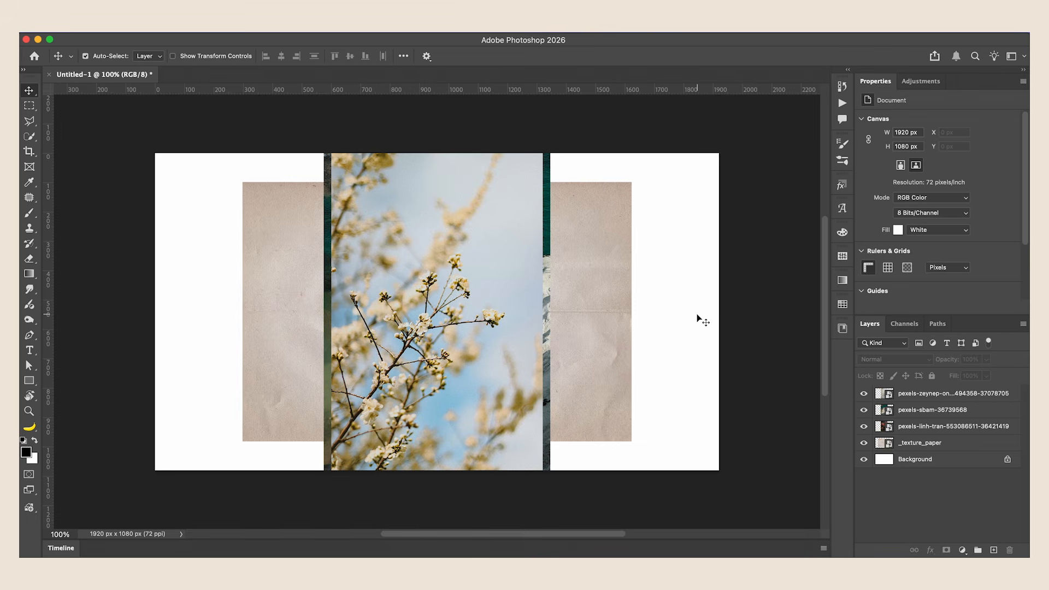
# Step: Preview the stacked photos one by one by temporarily hiding the photo layers above them
pyautogui.click(864, 394)
pyautogui.click(864, 410)
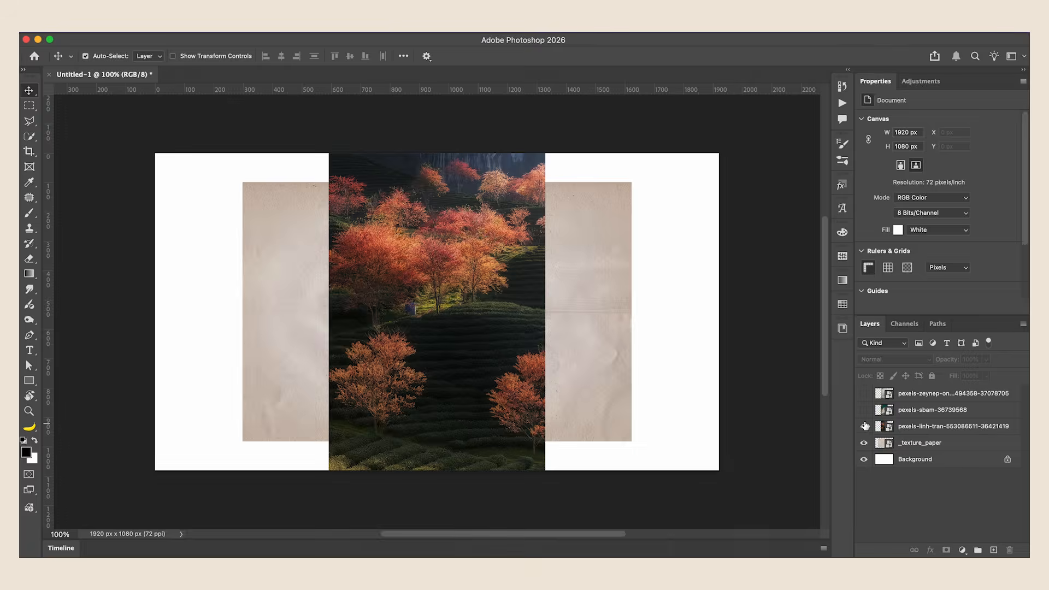
pyautogui.click(864, 410)
pyautogui.click(864, 394)
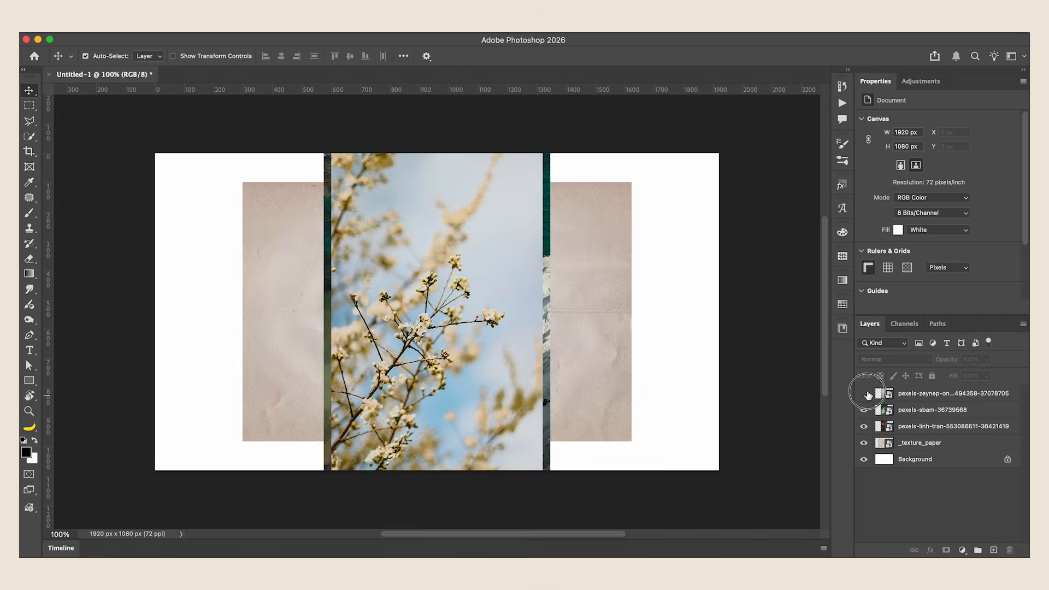
pyautogui.click(864, 393)
pyautogui.click(863, 410)
pyautogui.click(864, 410)
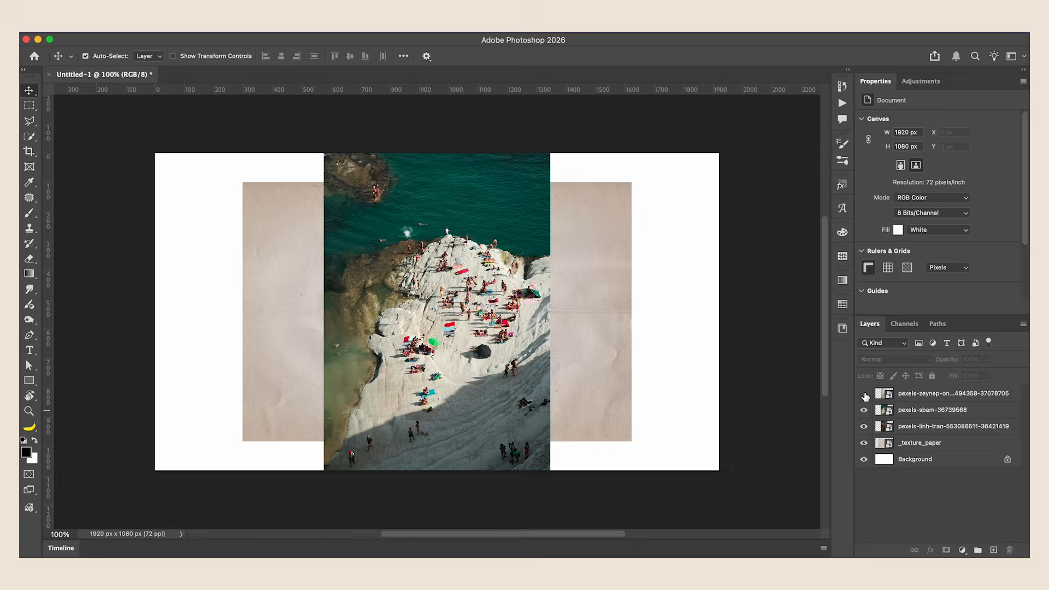
pyautogui.click(864, 394)
# Step: Move the _texture_paper layer above the three photos, and hide it together with the upper two photo layers
pyautogui.moveTo(907, 442); pyautogui.dragTo(909, 389)
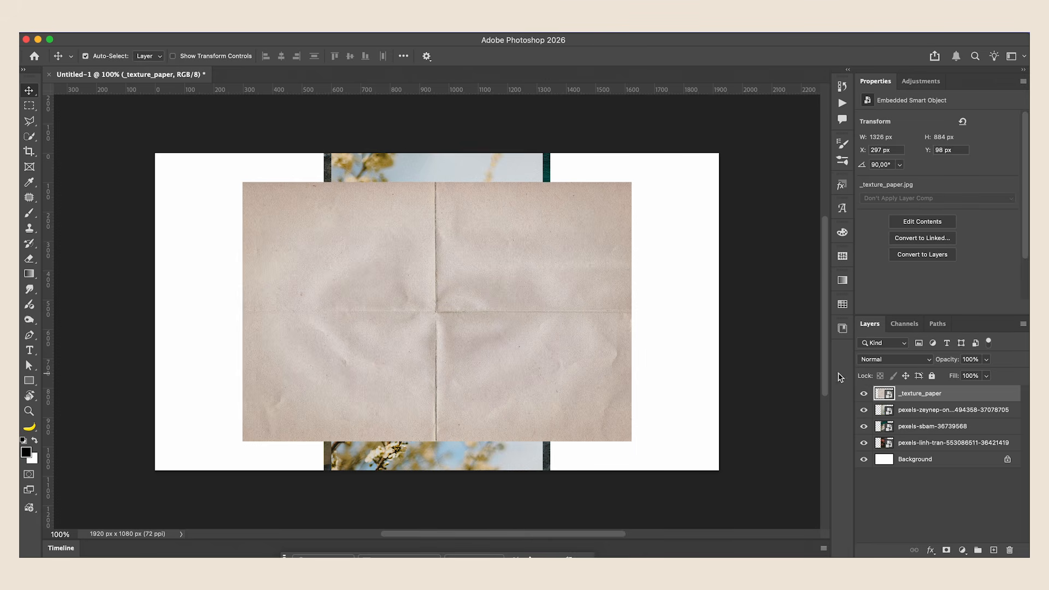
pyautogui.moveTo(866, 398); pyautogui.dragTo(866, 429)
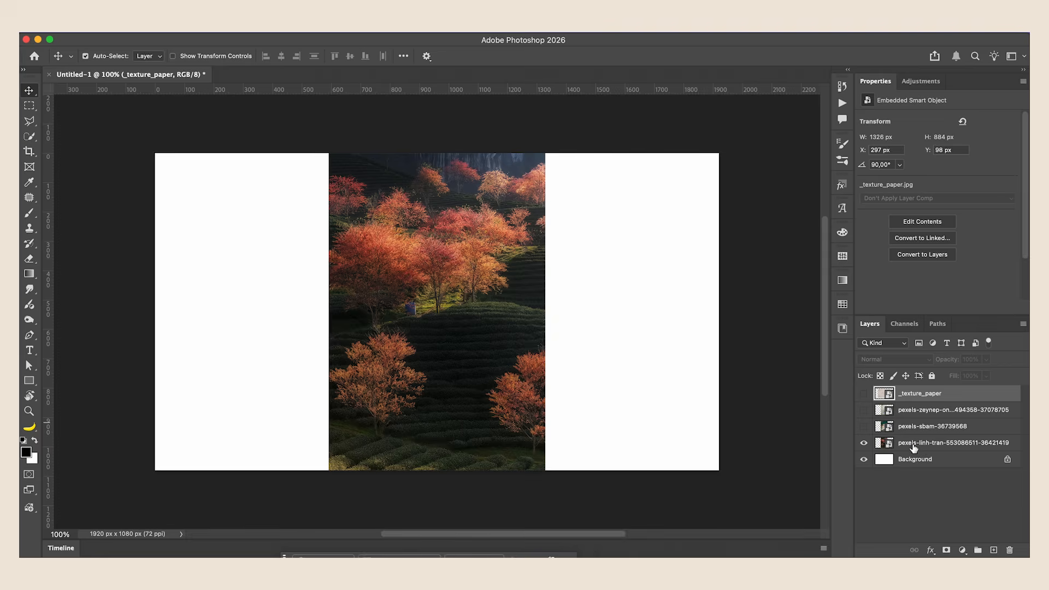
# Step: Rename the three photo layers 1, 2 and 3, counting from the lowest photo upward
pyautogui.doubleClick(913, 443)
pyautogui.write('1')
pyautogui.hotkey('shift', 'Tab')
pyautogui.write('2')
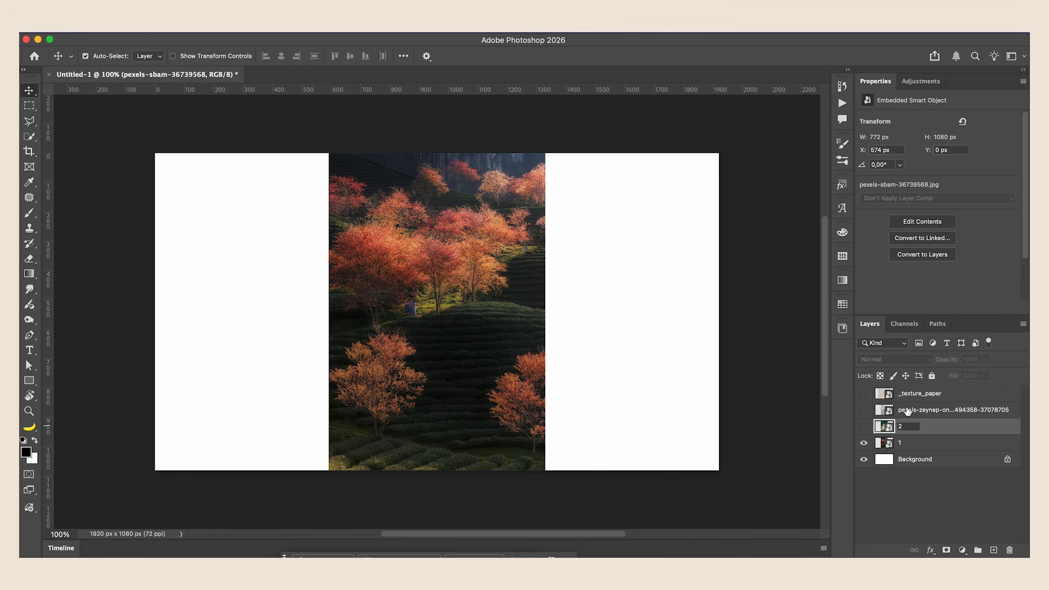
pyautogui.hotkey('shift', 'Tab')
pyautogui.write('3')
pyautogui.press('Return')
# Step: Place a copy of _texture_paper above layer 1, and scale photo 1 to the full canvas width, shifted down to show the trees
pyautogui.click(919, 446)
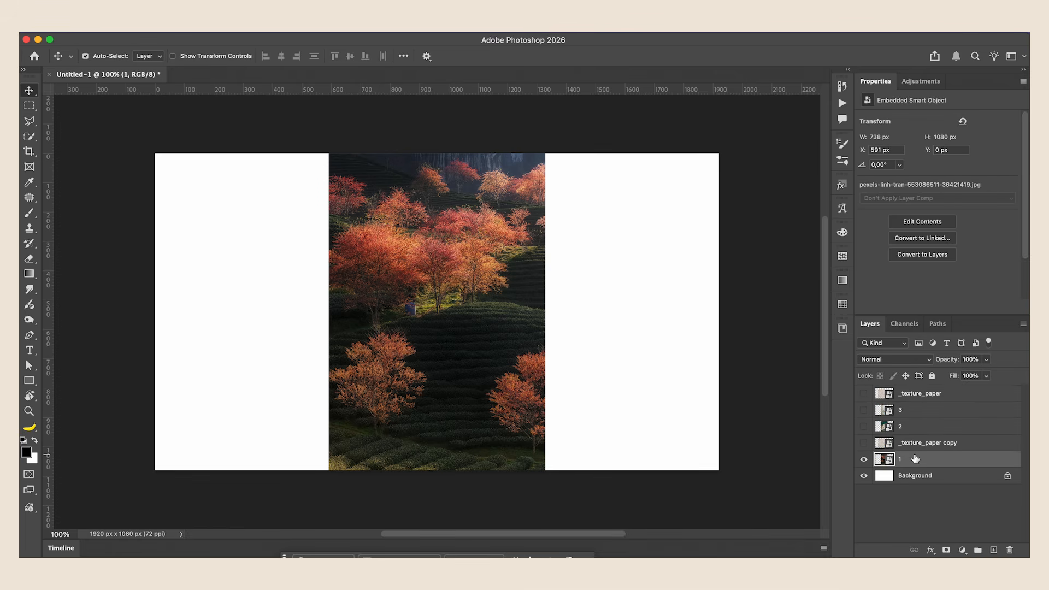
pyautogui.hotkey('ctrl', 't')
pyautogui.moveTo(545, 311); pyautogui.dragTo(719, 332)
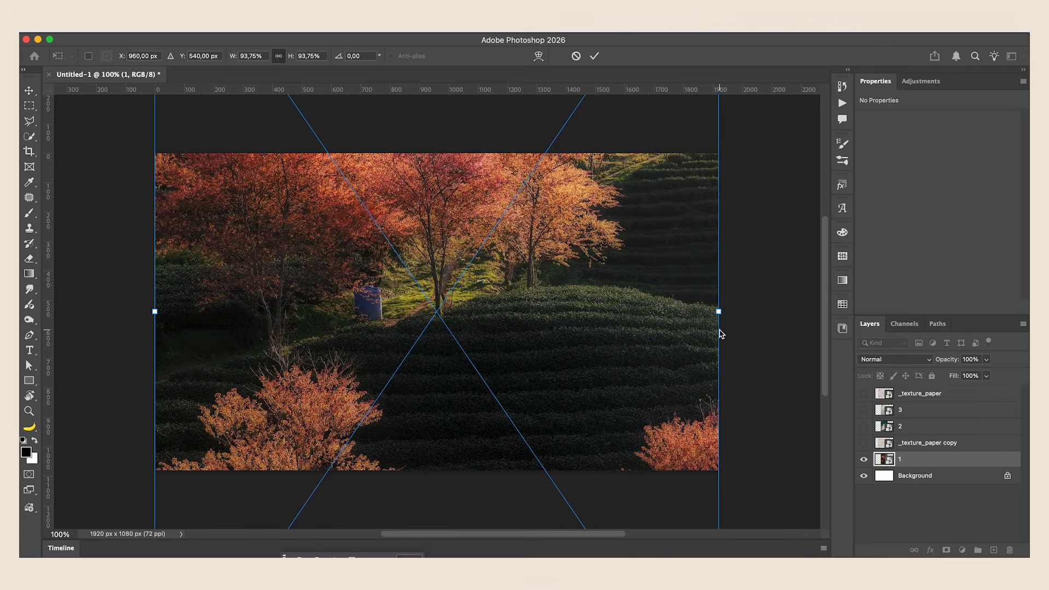
pyautogui.moveTo(606, 221); pyautogui.dragTo(606, 366)
pyautogui.press('Return')
pyautogui.click(135, 309)
# Step: Draw a black rectangle of about 998 × 1180 px over the canvas's left half, using a temporary vertical guide at the center
pyautogui.moveTo(48, 245); pyautogui.dragTo(438, 251)
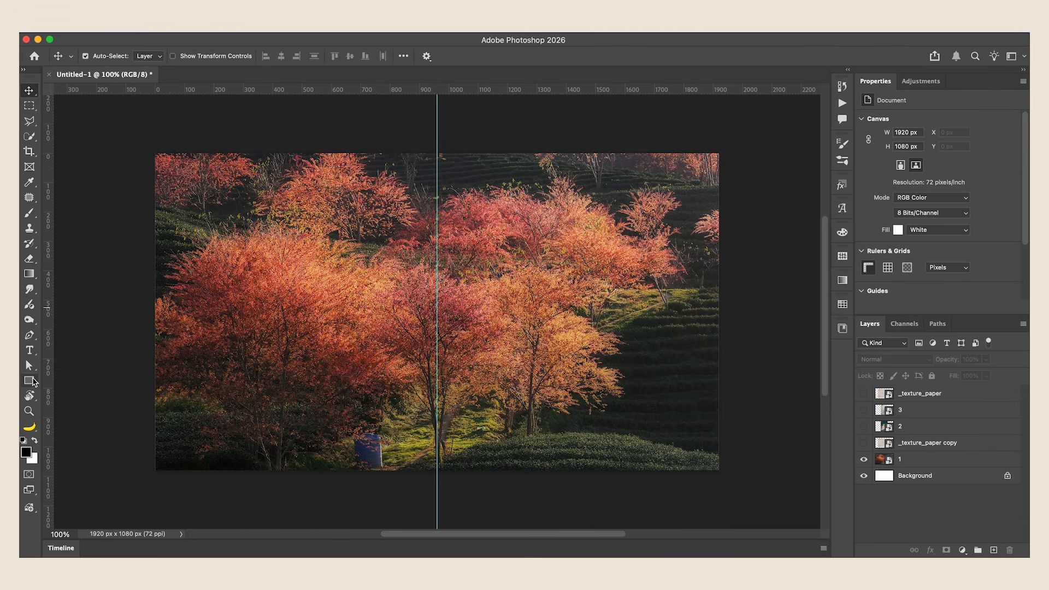
pyautogui.click(31, 380)
pyautogui.moveTo(144, 146); pyautogui.dragTo(436, 490)
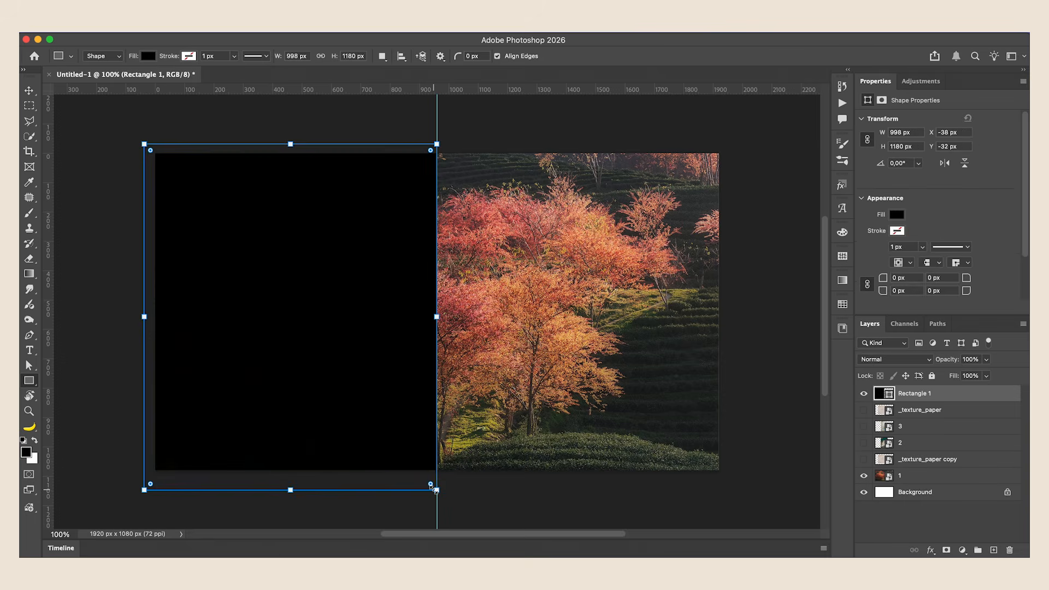
pyautogui.press('v')
pyautogui.moveTo(436, 140); pyautogui.dragTo(433, 87)
# Step: Set the rectangle's fill to pure red
pyautogui.click(897, 215)
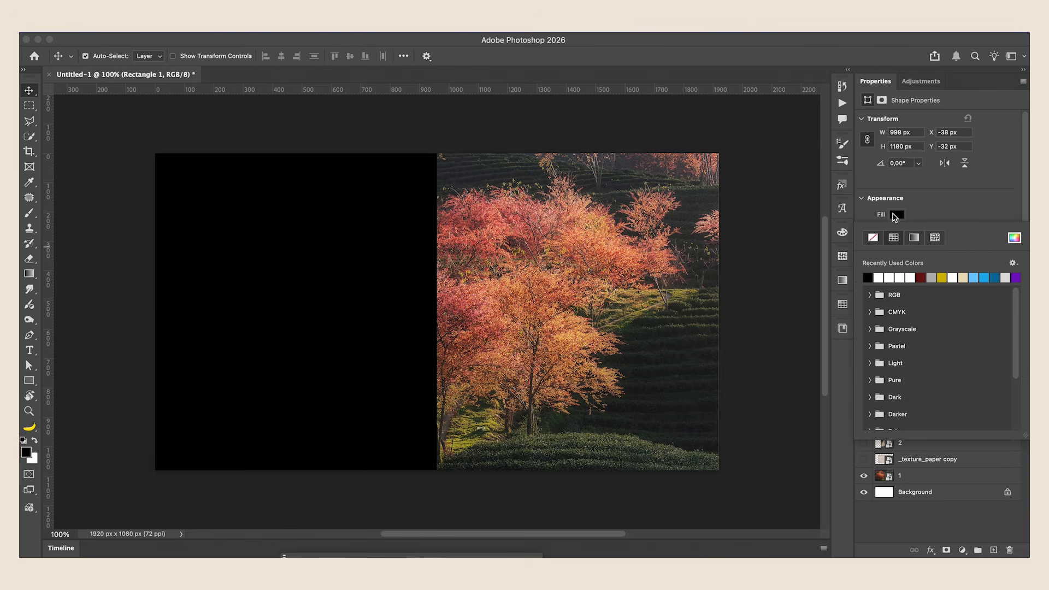
pyautogui.click(1015, 238)
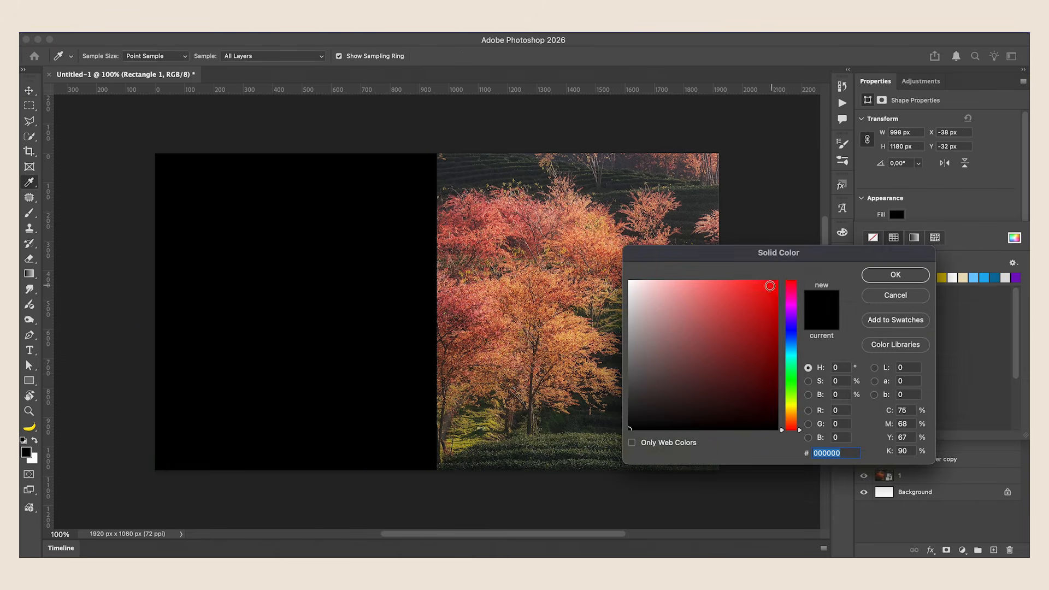
pyautogui.moveTo(772, 284); pyautogui.dragTo(793, 277)
pyautogui.click(896, 274)
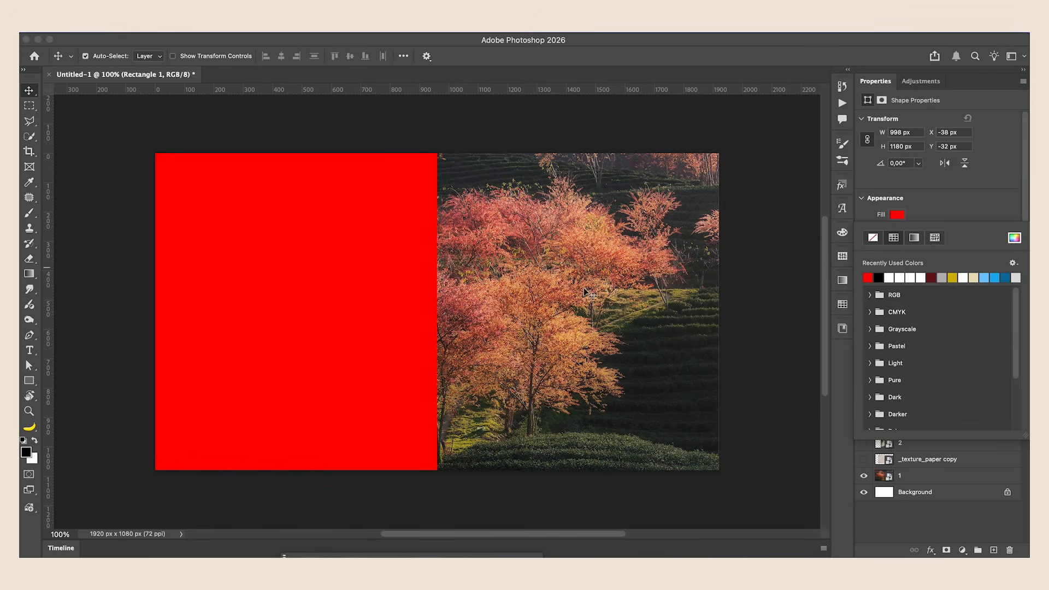
# Step: Change the rectangle's fill to yellow sampled from the photo, and shift its hue to a warmer golden yellow
pyautogui.click(1013, 238)
pyautogui.click(571, 440)
pyautogui.click(467, 430)
pyautogui.click(468, 421)
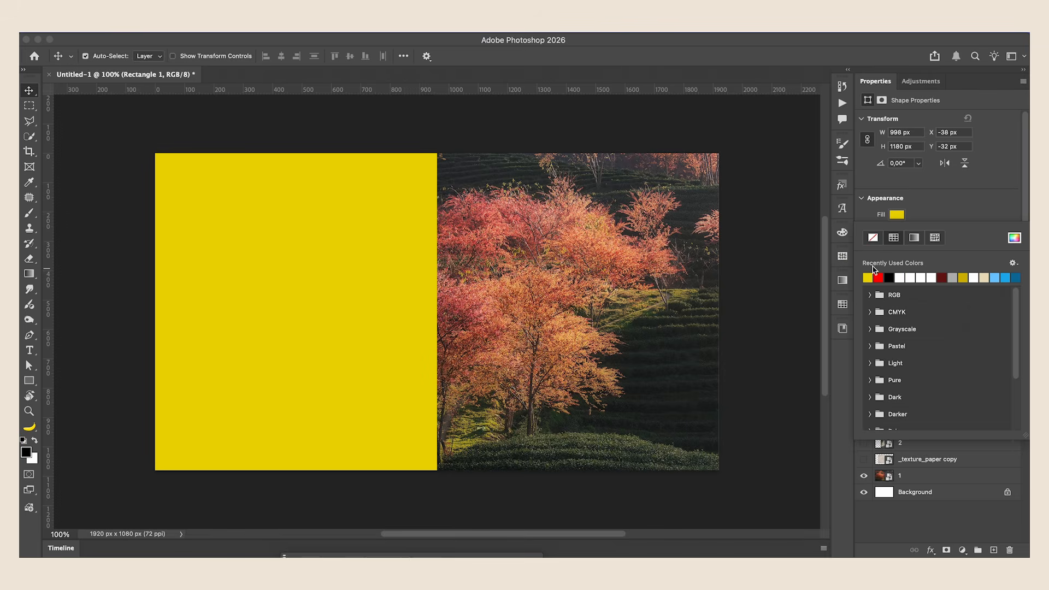
pyautogui.click(1013, 239)
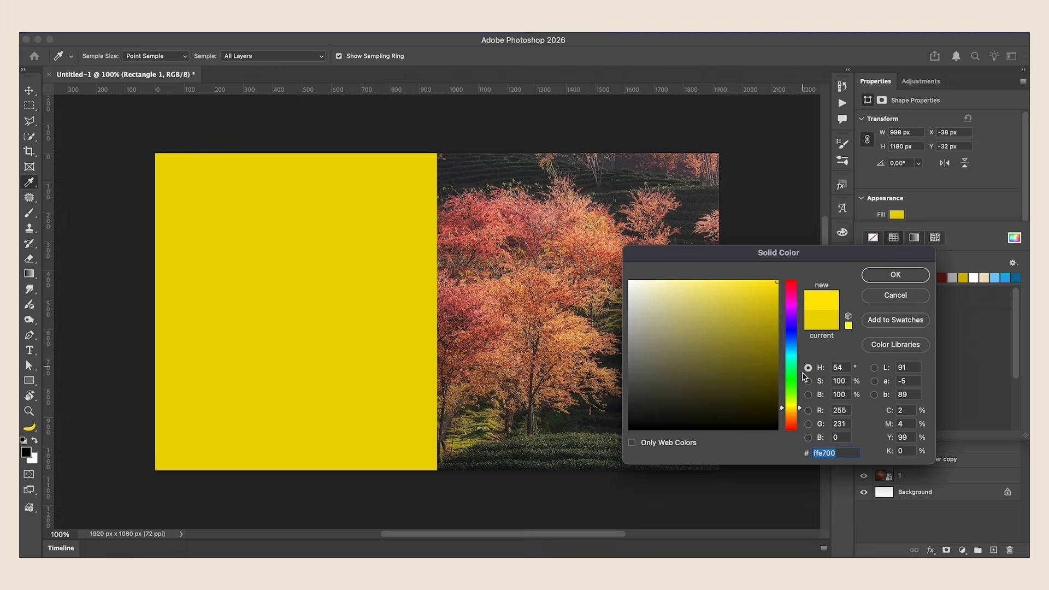
pyautogui.moveTo(795, 408); pyautogui.dragTo(796, 411)
pyautogui.press('Return')
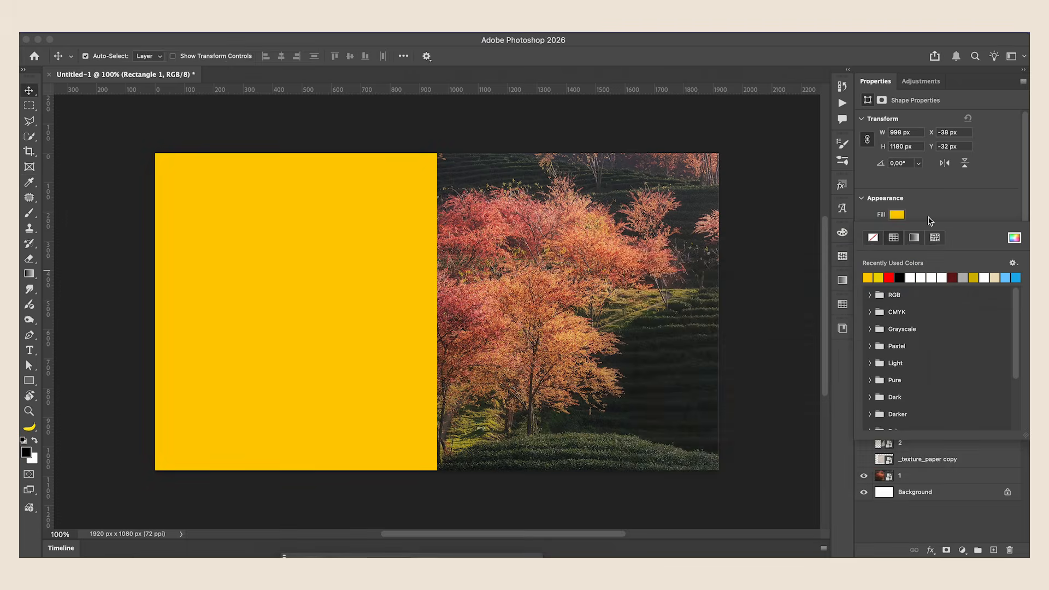
pyautogui.click(970, 211)
# Step: Place the rectangle layer directly beneath _texture_paper copy, and show and enlarge that texture to about 2266 × 1510 px to cover the canvas
pyautogui.moveTo(934, 397); pyautogui.dragTo(924, 468)
pyautogui.click(863, 444)
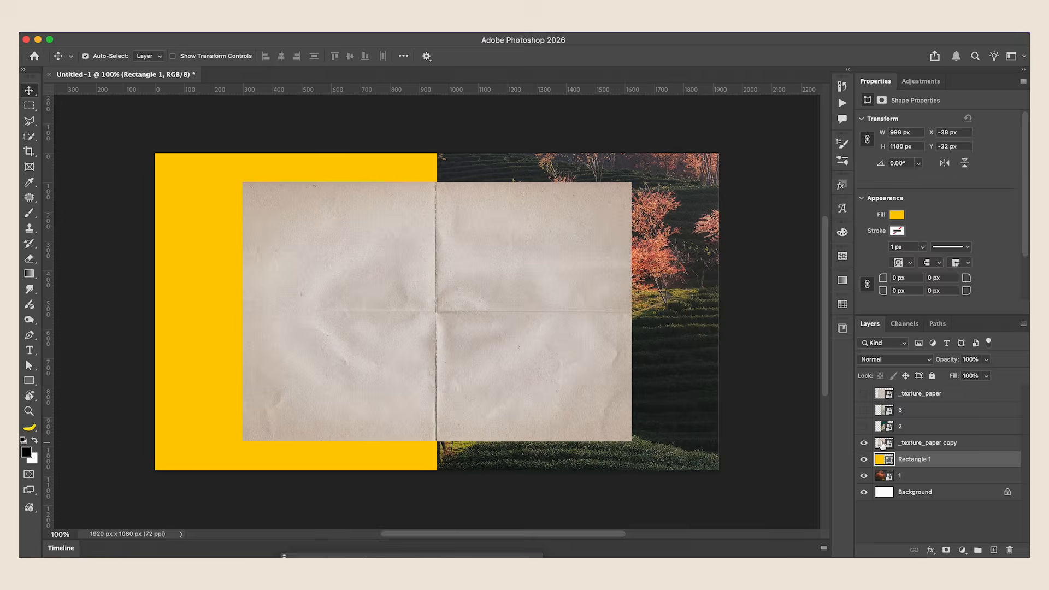
pyautogui.click(924, 443)
pyautogui.hotkey('ctrl', 't')
pyautogui.moveTo(631, 313); pyautogui.dragTo(768, 335)
pyautogui.press('Return')
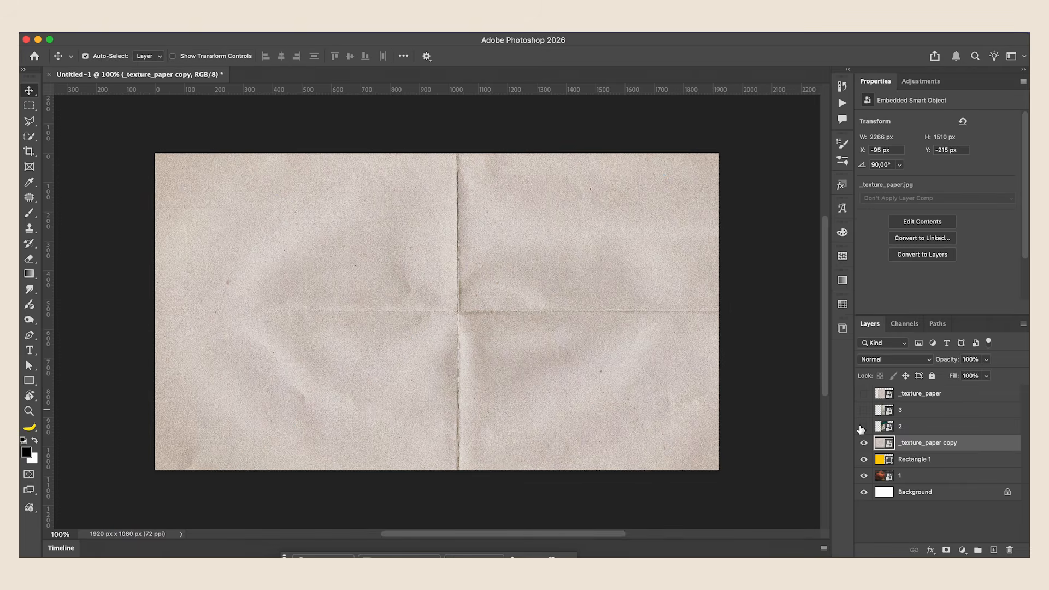
# Step: Clip _texture_paper copy to the yellow rectangle and set its blend mode to Multiply
pyautogui.keyDown('alt'); pyautogui.click(884, 449); pyautogui.keyUp('alt')
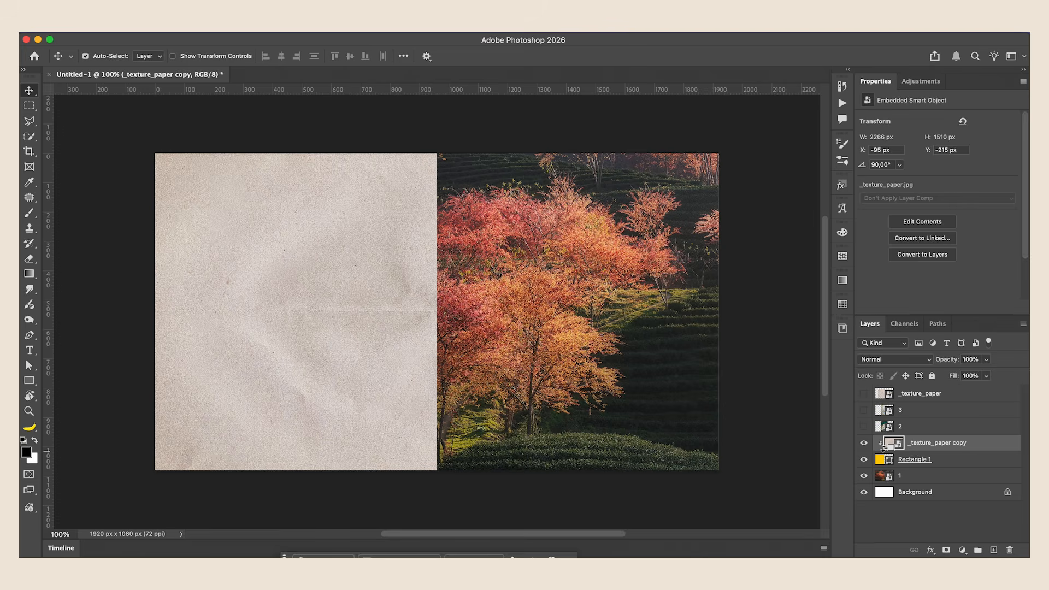
pyautogui.click(893, 361)
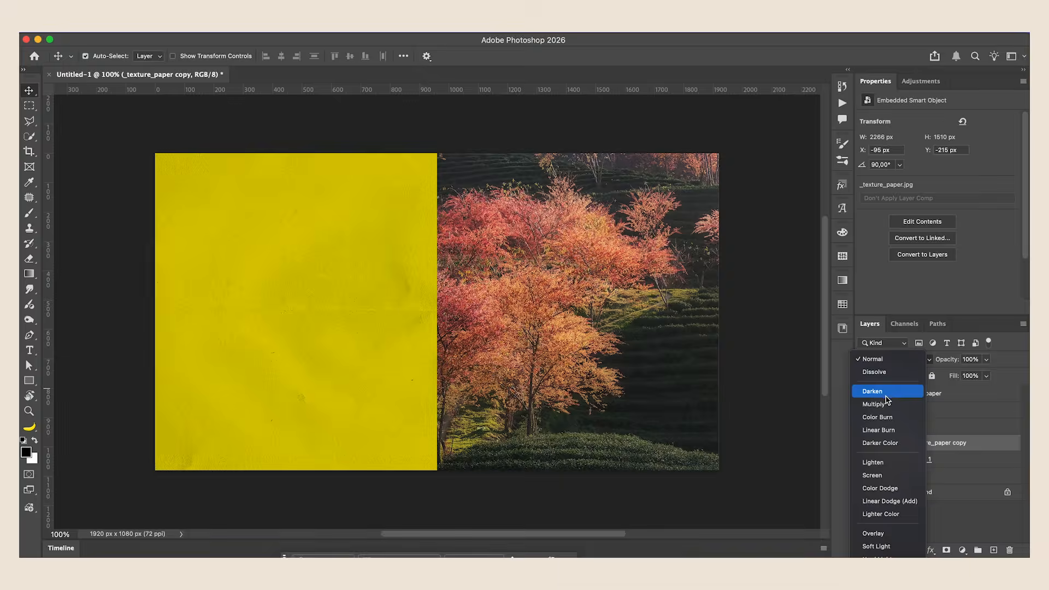
pyautogui.click(873, 403)
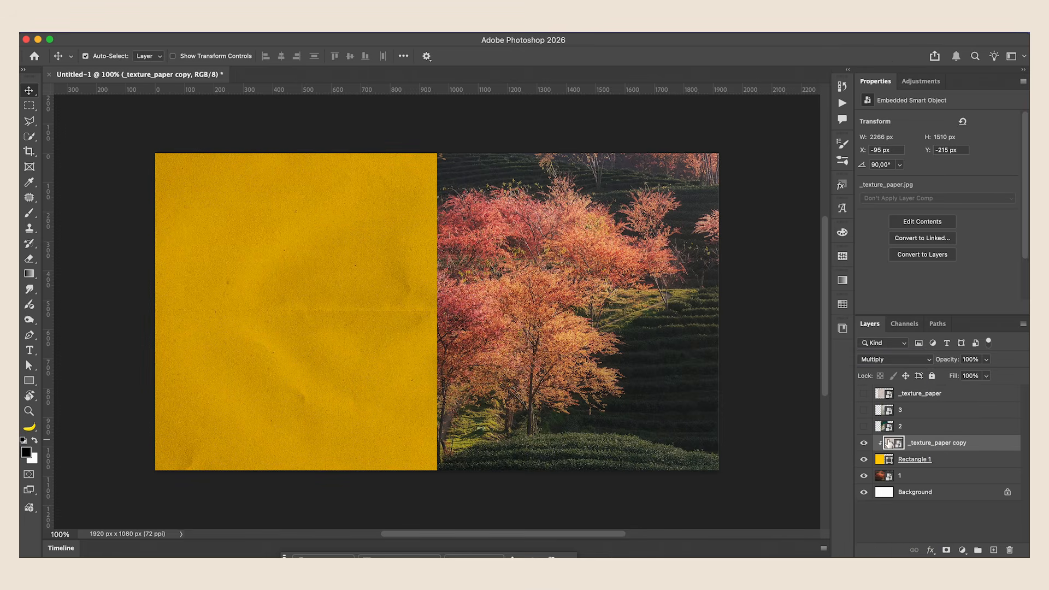
# Step: Convert the clipped texture copy and the yellow rectangle together into one smart object
pyautogui.click(954, 464)
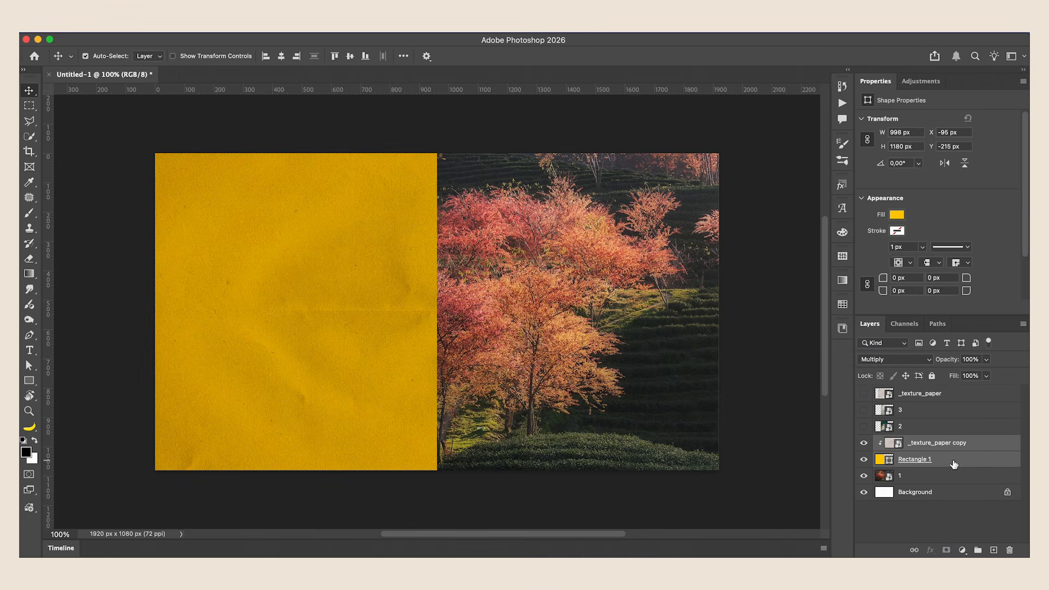
pyautogui.rightClick(935, 442)
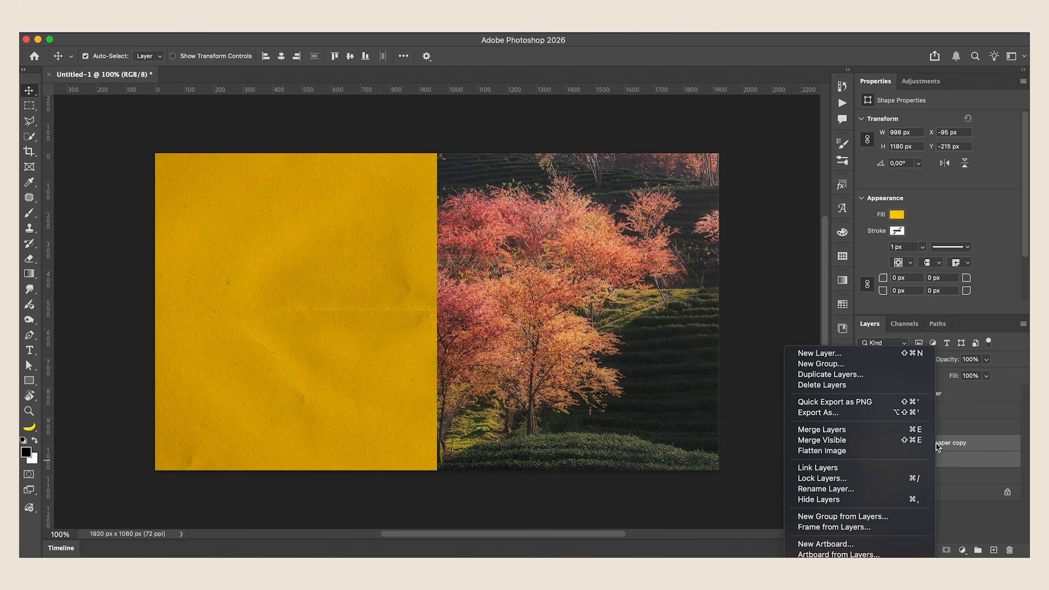
pyautogui.click(825, 556)
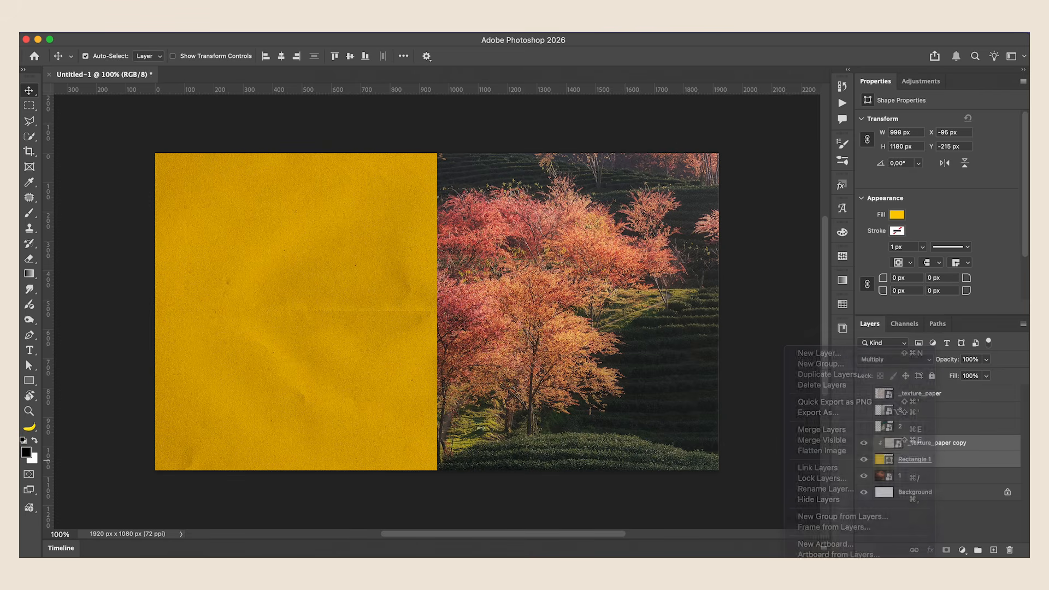
# Step: Add a drop shadow to the yellow paper smart object, keeping the preset shadow values
pyautogui.doubleClick(977, 448)
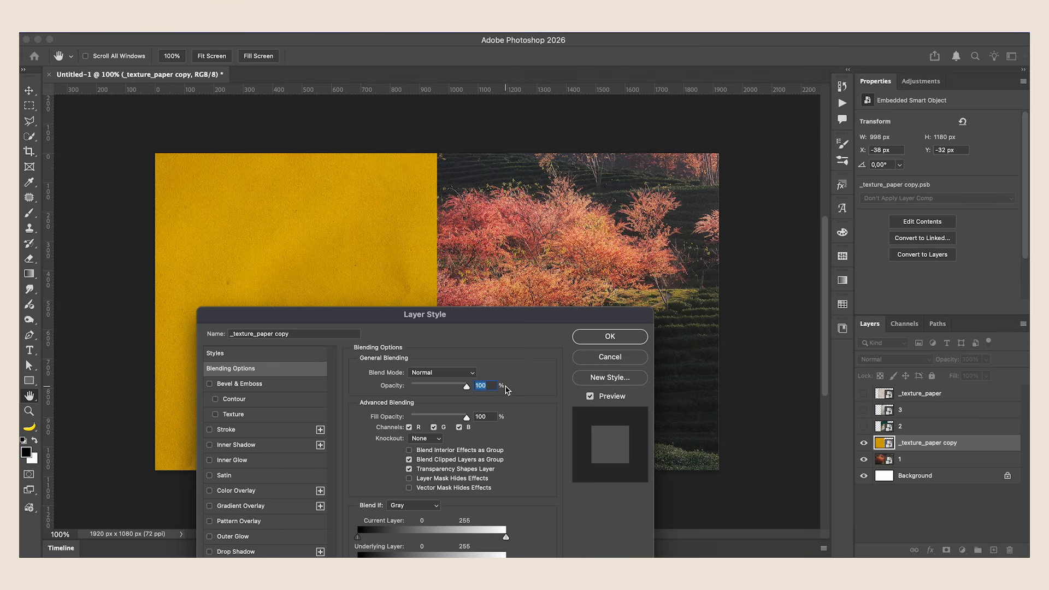
pyautogui.moveTo(494, 330); pyautogui.dragTo(496, 175)
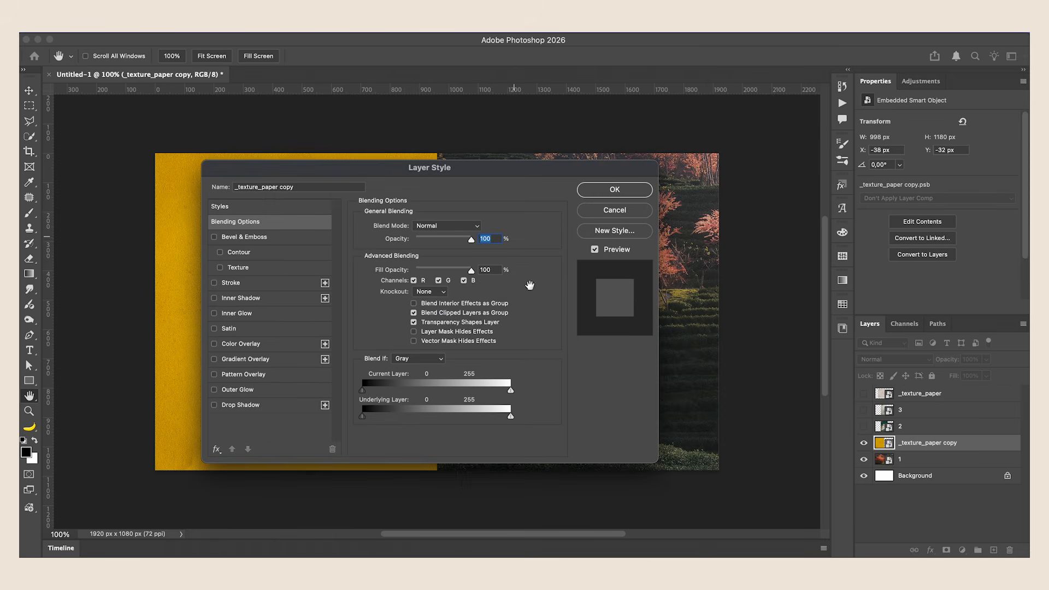
pyautogui.click(229, 407)
pyautogui.moveTo(309, 170); pyautogui.dragTo(590, 210)
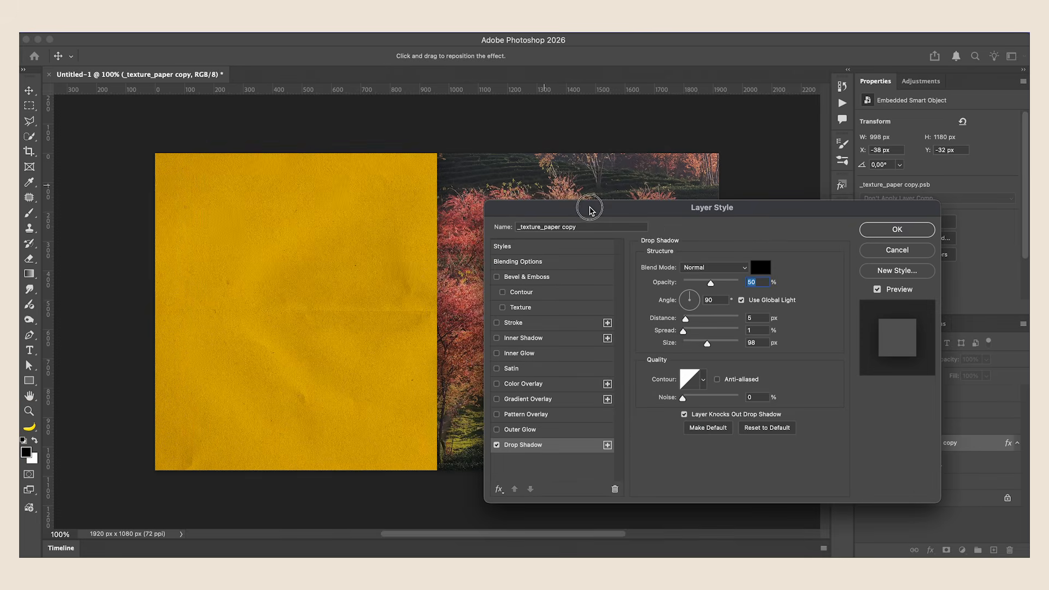
pyautogui.click(883, 231)
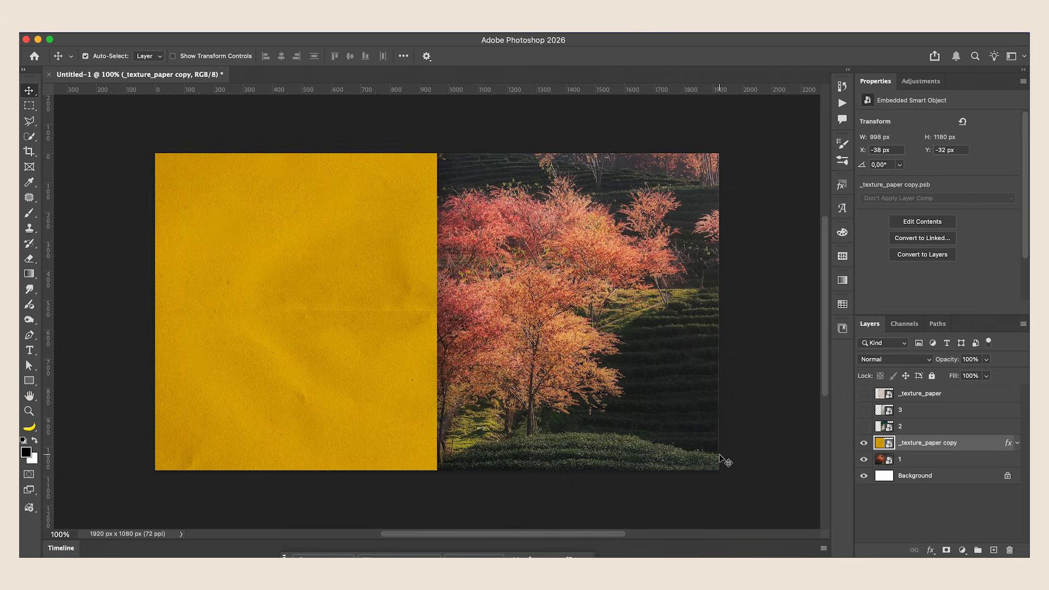
# Step: Create an empty layer above the yellow paper and set up a hard round black brush of 81 px
pyautogui.click(993, 550)
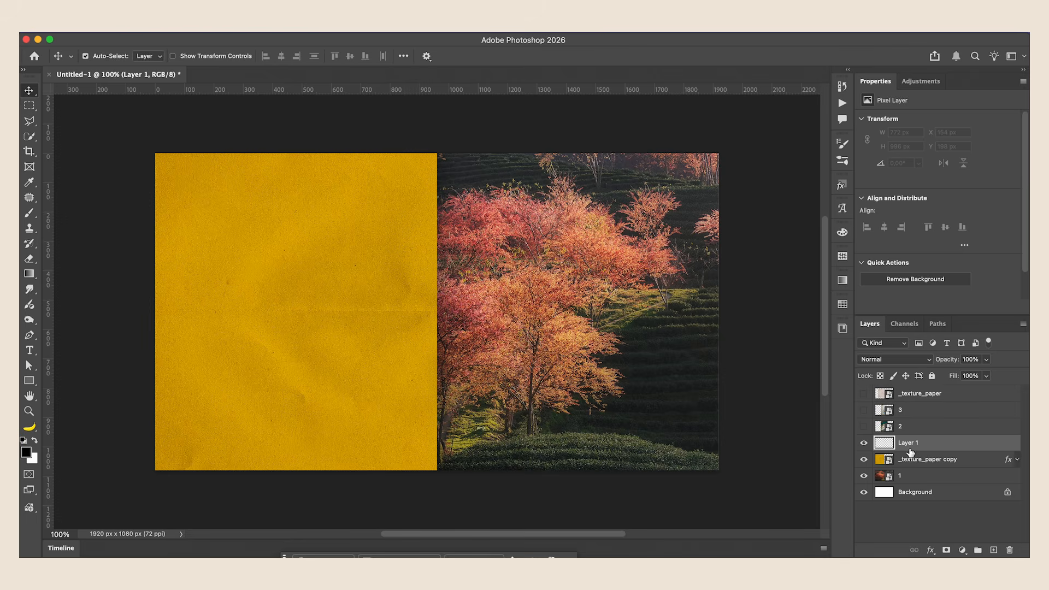
pyautogui.press('b')
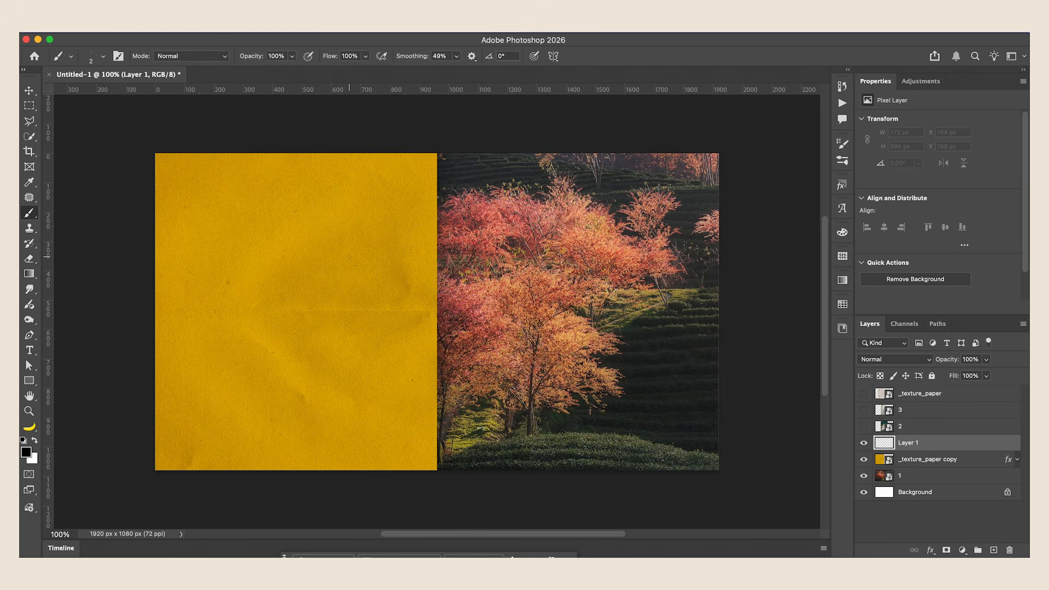
pyautogui.moveTo(297, 285); pyautogui.dragTo(351, 290)
pyautogui.moveTo(309, 246); pyautogui.dragTo(308, 328)
# Step: Stamp thirteen separate black dots on the new layer, scattered across the yellow paper area
pyautogui.click(212, 218)
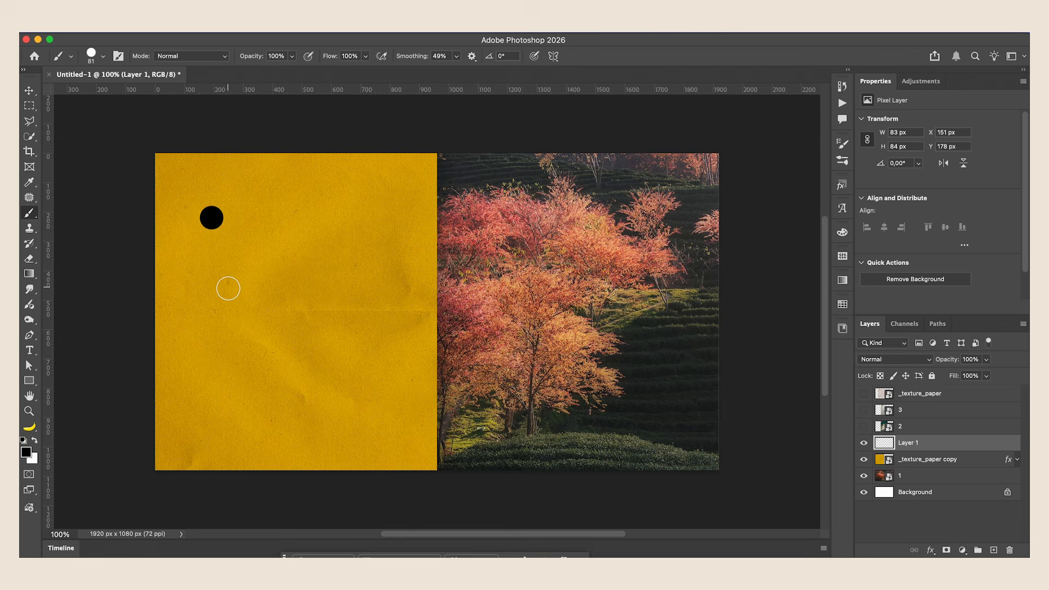
pyautogui.click(244, 294)
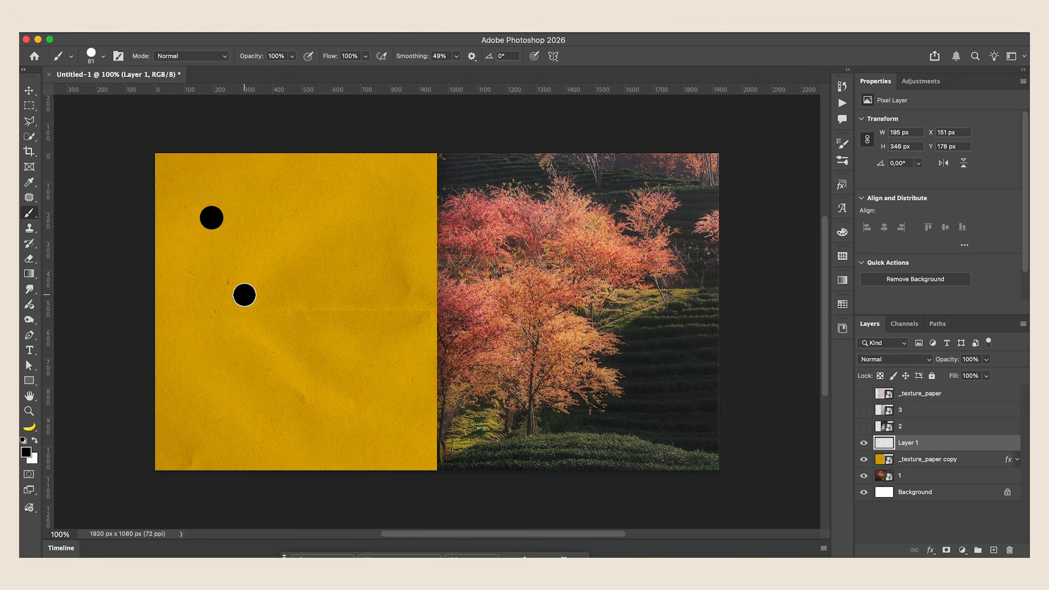
pyautogui.click(377, 196)
pyautogui.click(389, 238)
pyautogui.click(351, 219)
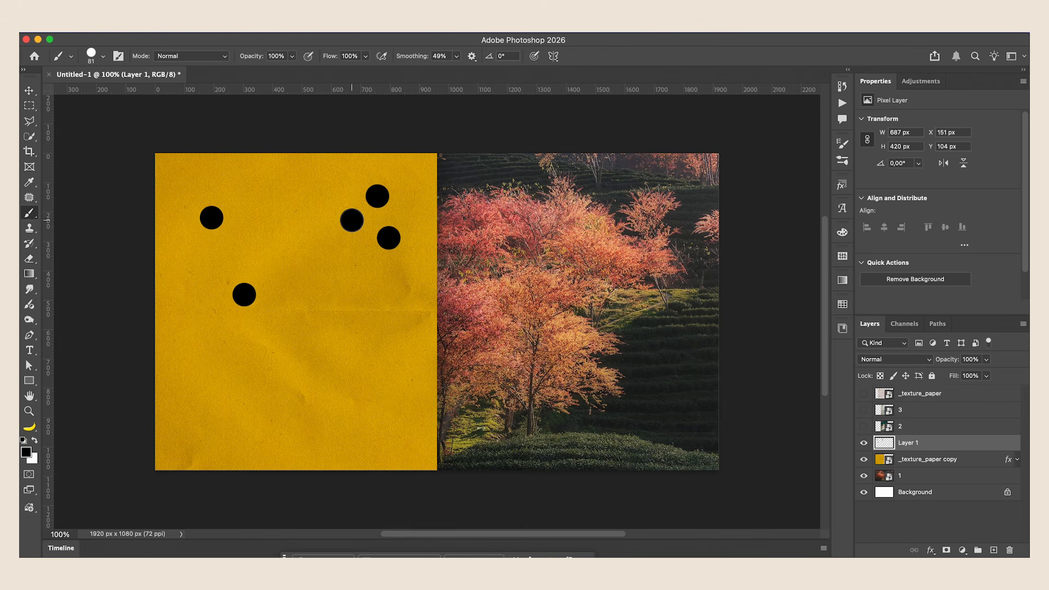
pyautogui.click(341, 426)
pyautogui.click(317, 413)
pyautogui.click(344, 388)
pyautogui.click(209, 355)
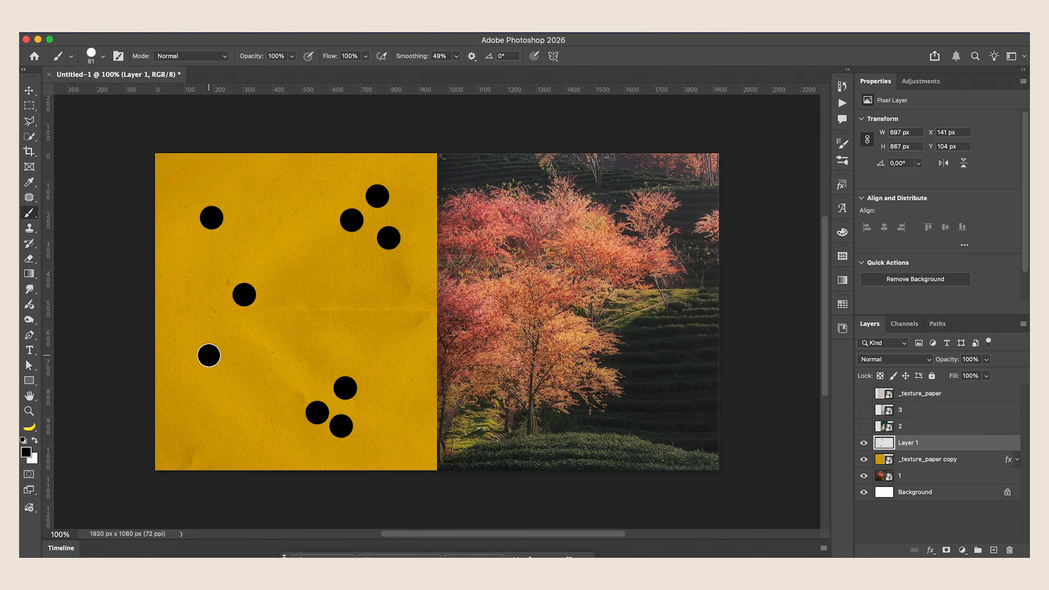
pyautogui.click(191, 419)
pyautogui.click(318, 303)
pyautogui.click(395, 363)
pyautogui.click(268, 212)
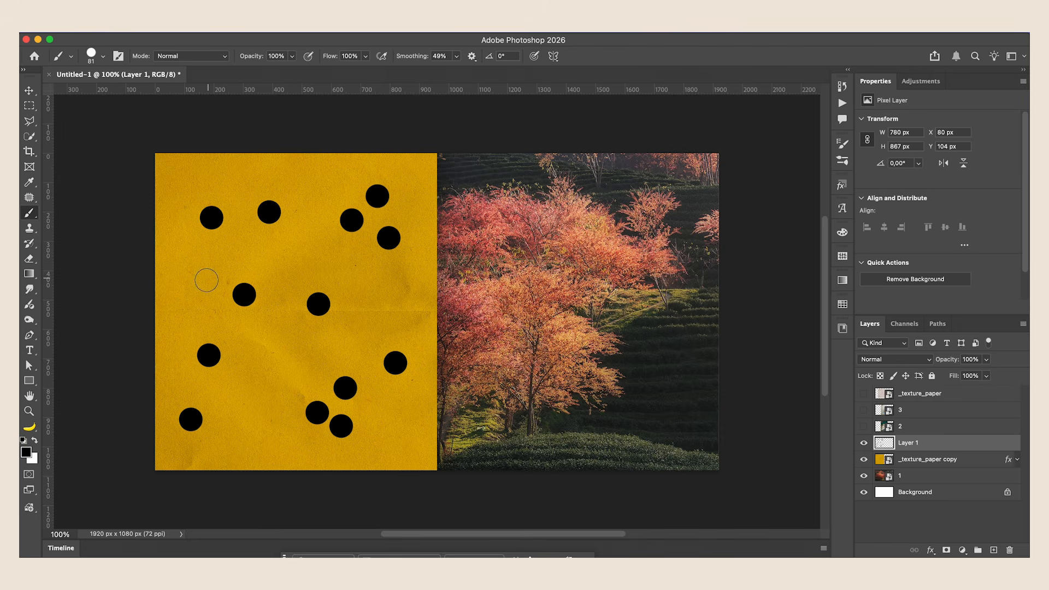
# Step: Stamp six more black dots in the gaps on the yellow paper area
pyautogui.click(205, 282)
pyautogui.click(237, 263)
pyautogui.click(416, 449)
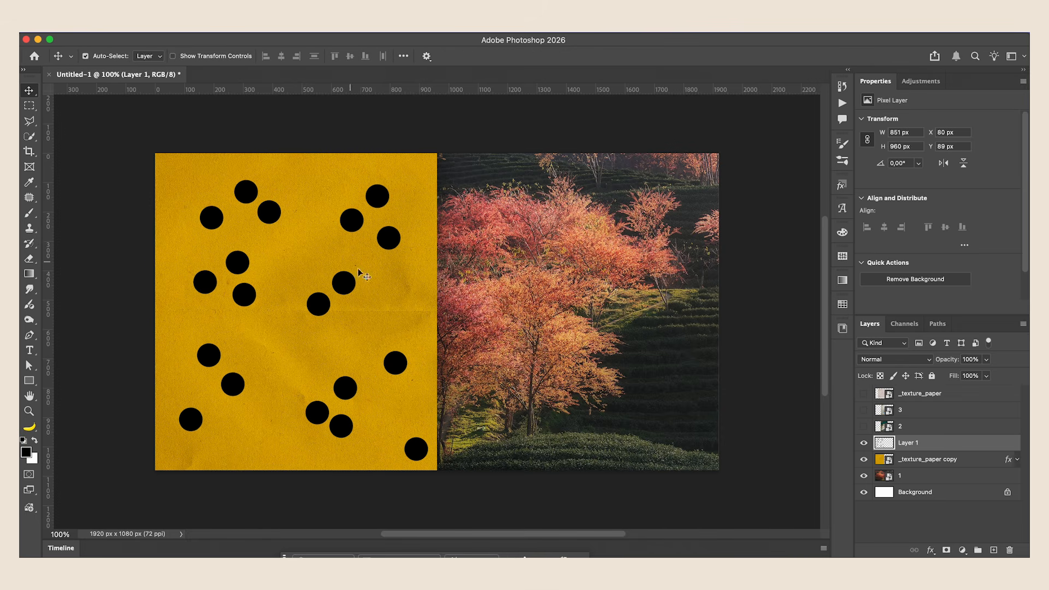
# Step: Hide the dots layer, mask the yellow paper with the dots' outlines, and invert the mask to punch round holes through the paper
pyautogui.click(864, 443)
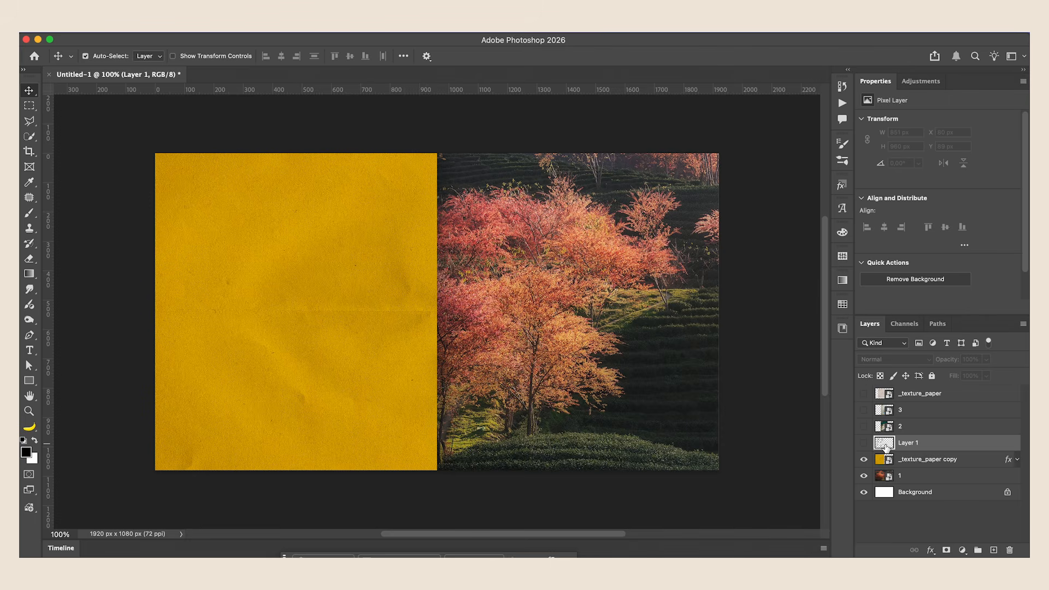
pyautogui.keyDown('super'); pyautogui.click(884, 446); pyautogui.keyUp('super')
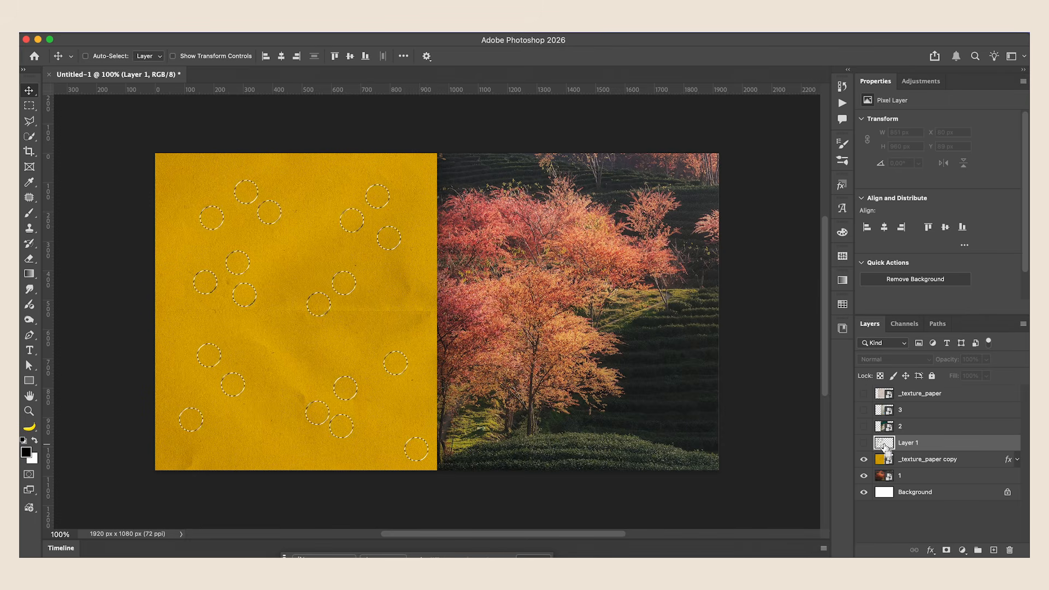
pyautogui.click(932, 463)
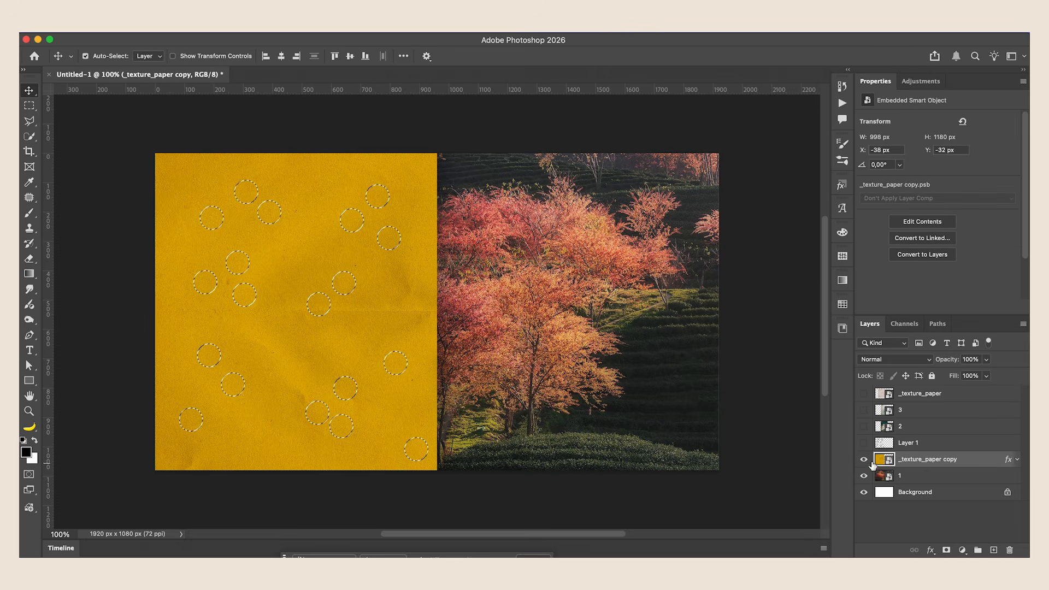
pyautogui.click(947, 550)
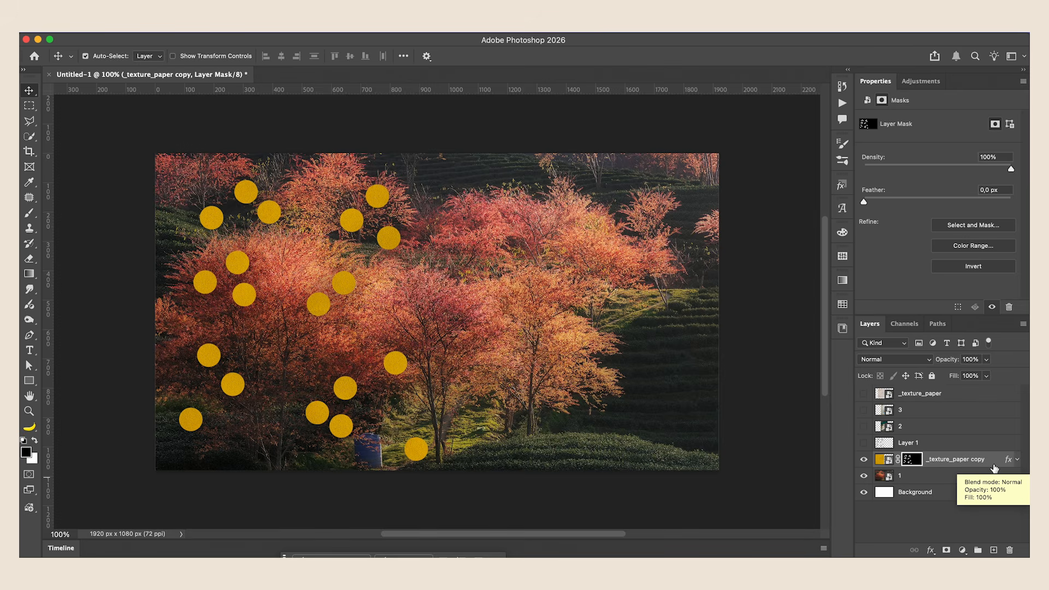
pyautogui.press('super+i')
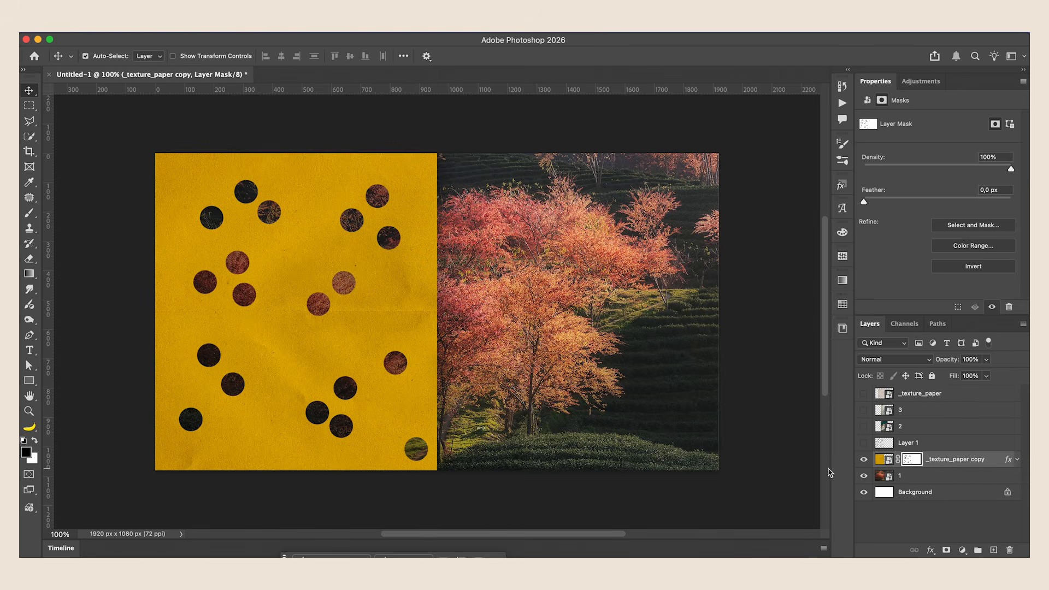
# Step: Duplicate the masked yellow paper layer and invert the copy's mask to keep only the round dots
pyautogui.press('super+2')
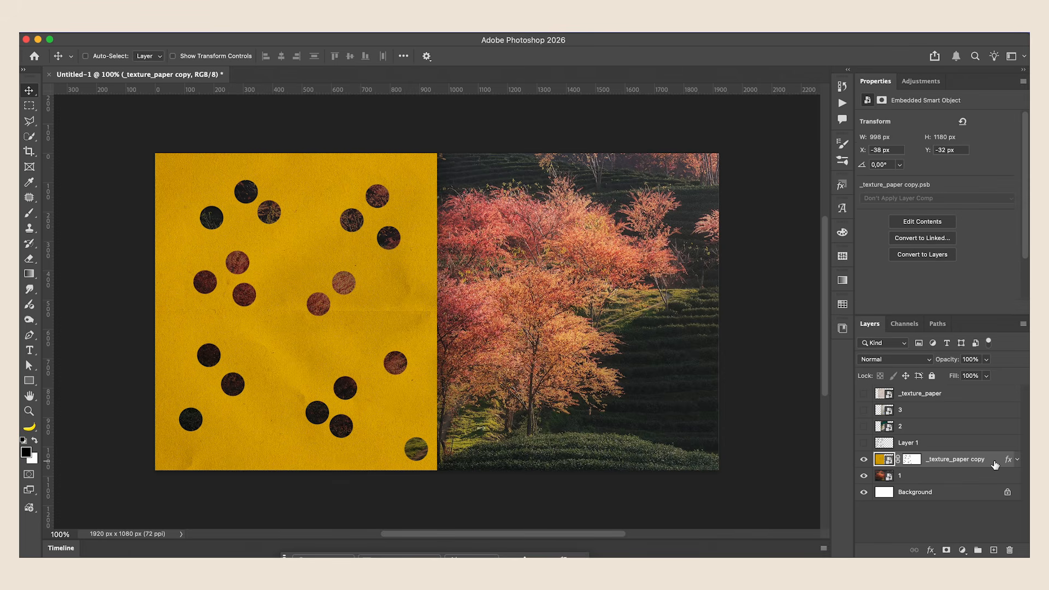
pyautogui.press('super+j')
pyautogui.click(913, 459)
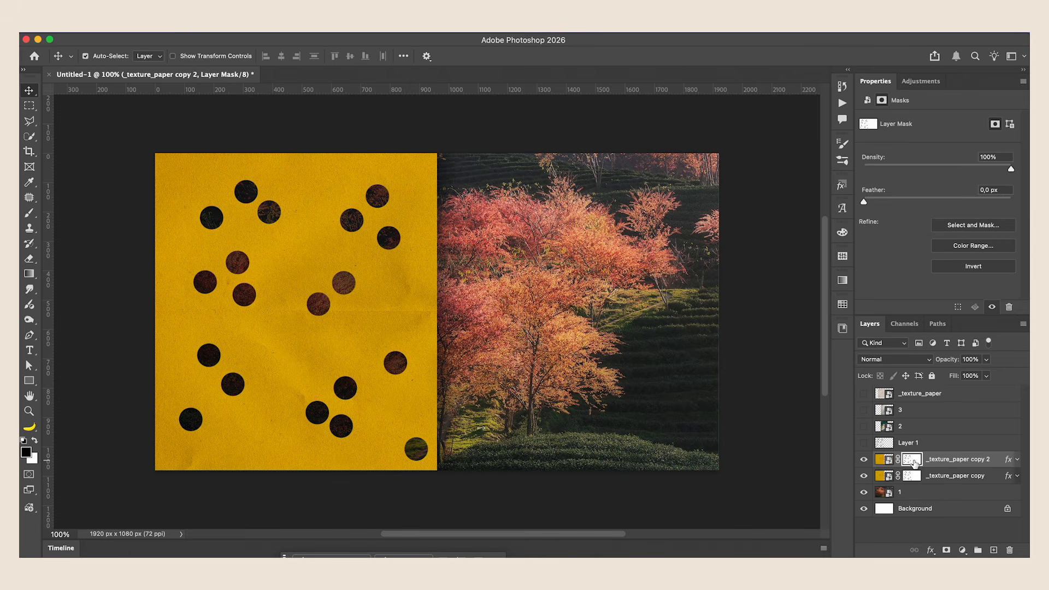
pyautogui.press('super+i')
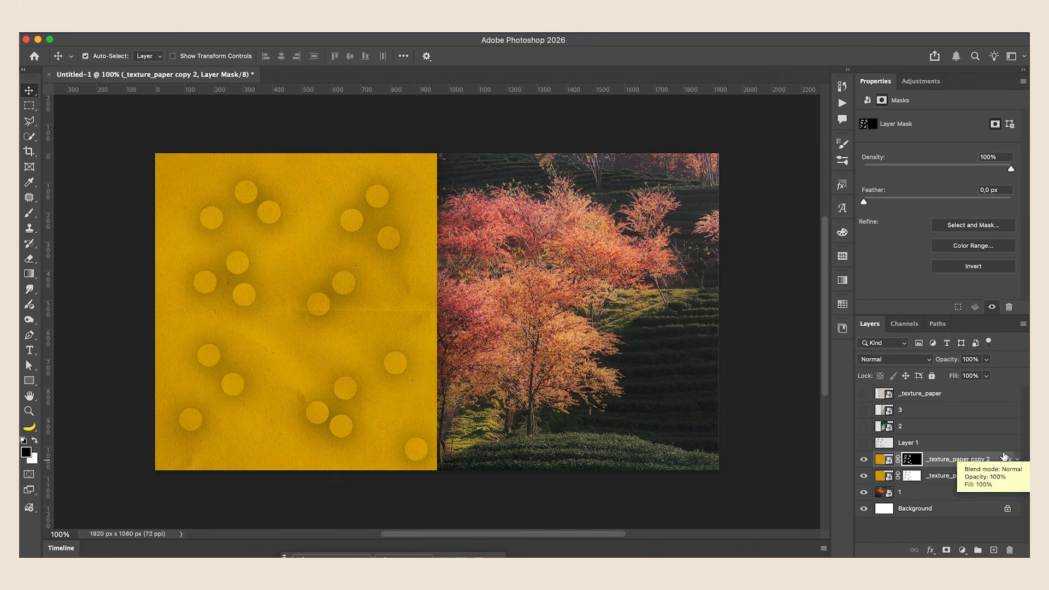
# Step: Move the copied yellow dots onto the right half of the autumn photo, at X 922 px and Y -32 px
pyautogui.press('super+2')
pyautogui.press('super+t')
pyautogui.moveTo(273, 326); pyautogui.dragTo(558, 317)
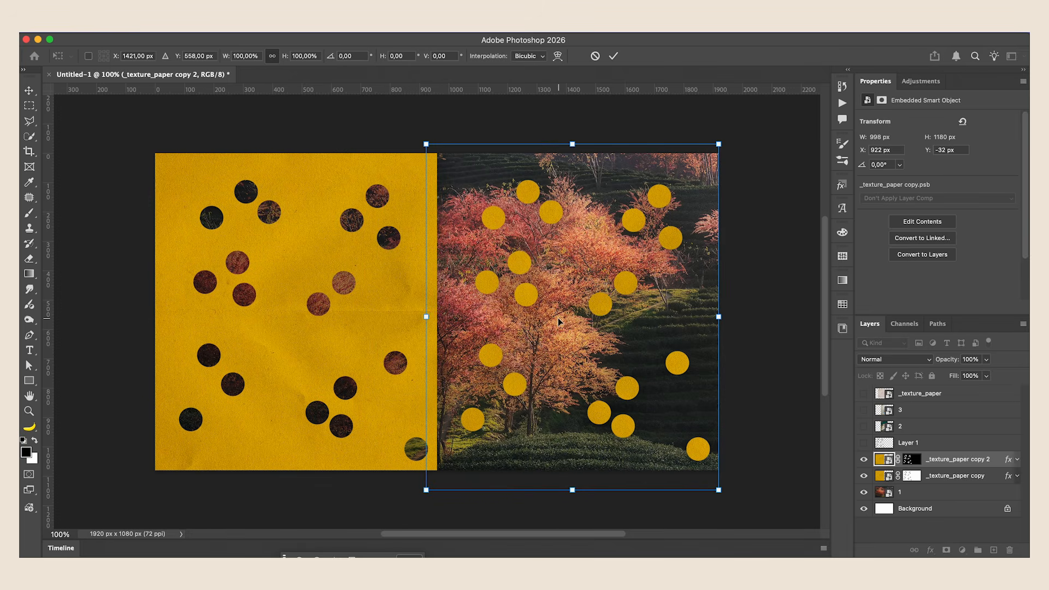
pyautogui.press('Return')
# Step: Group the autumn photo with both yellow paper layers under the name 1 and delete the hidden black dots layer
pyautogui.click(765, 133)
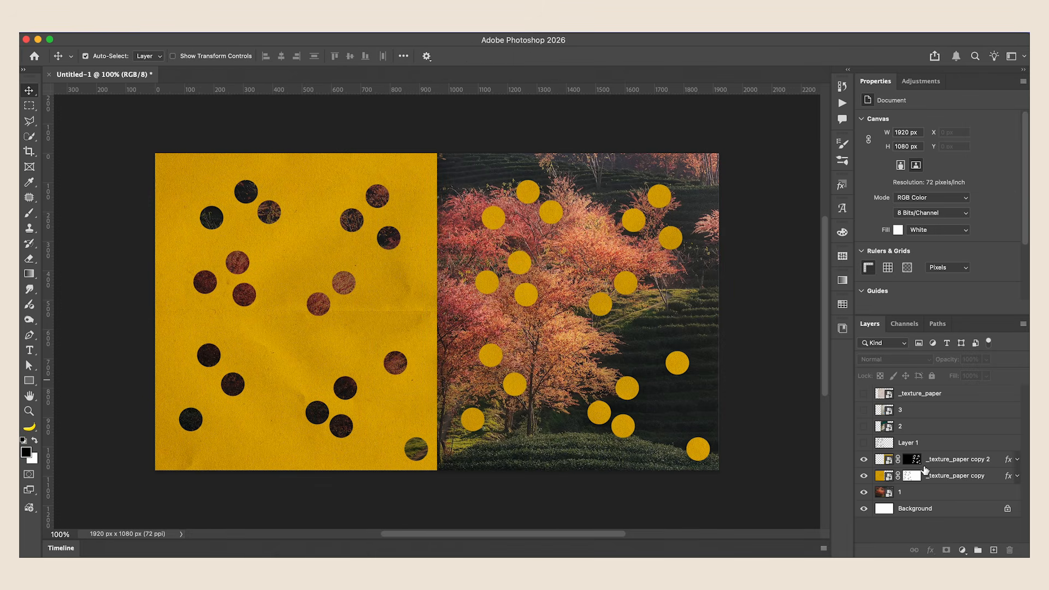
pyautogui.click(901, 445)
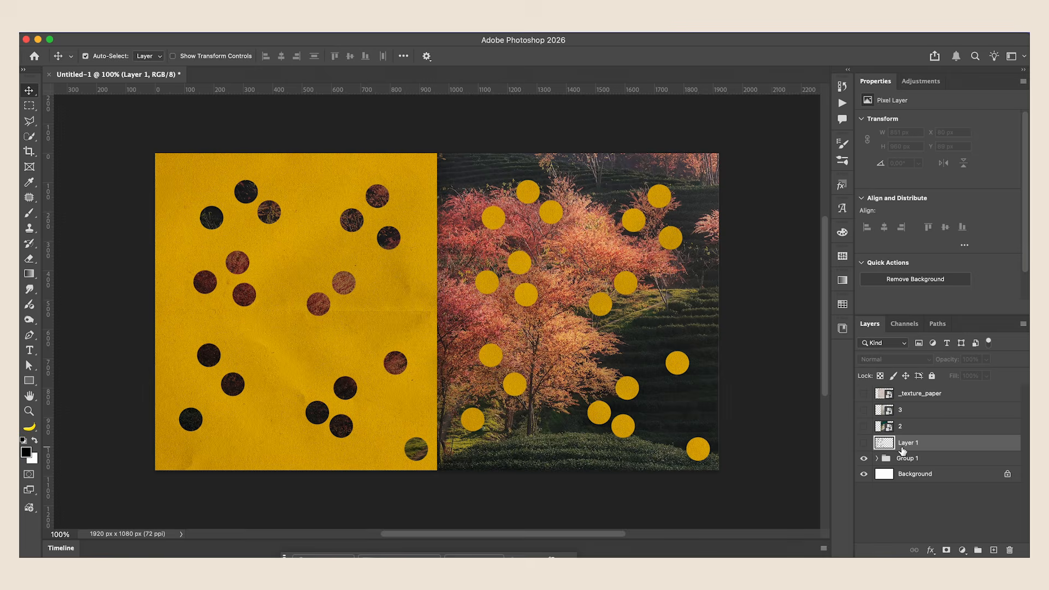
pyautogui.press('Delete')
# Step: Show the coastal photo on layer 2 and scale it to 1920 x 2688 px to fill the canvas
pyautogui.click(864, 426)
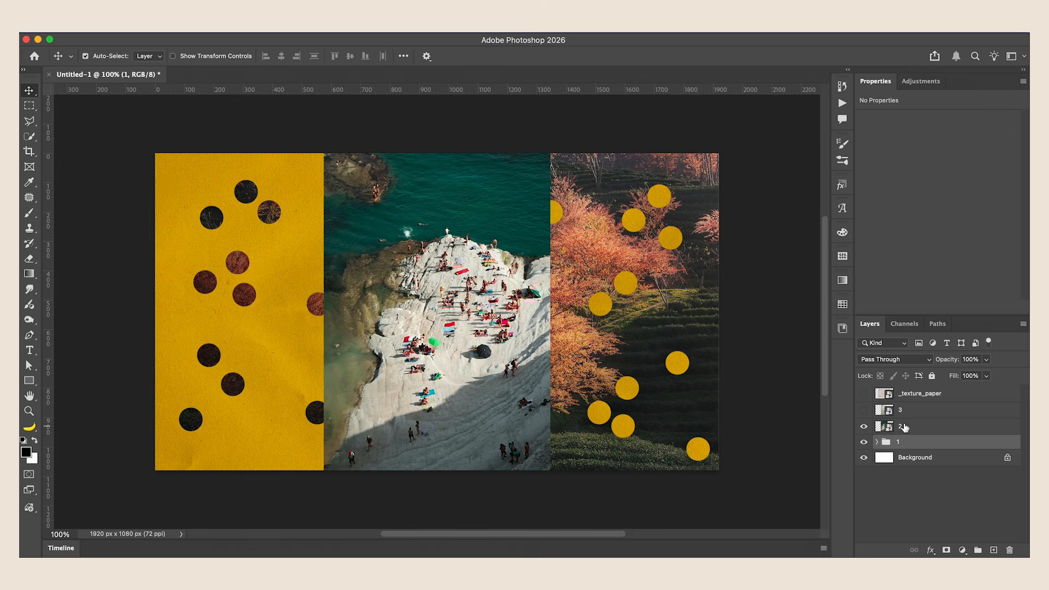
pyautogui.click(908, 426)
pyautogui.hotkey('ctrl', 't')
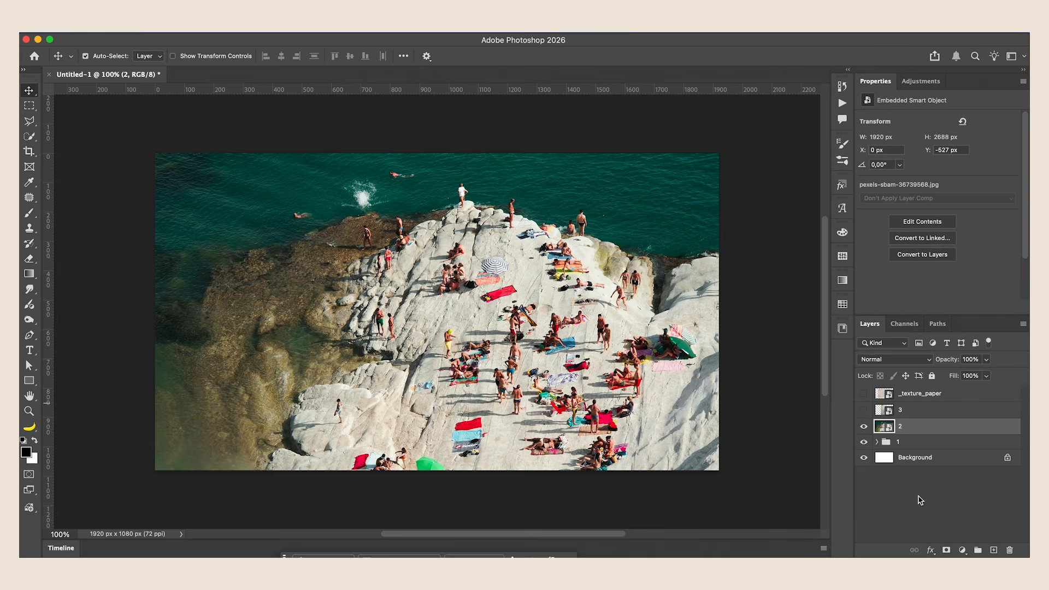
# Step: Cover the left half of the canvas with a 1011 x 1170 px rectangle, filled with a brighter teal based on the sampled sea colour
pyautogui.click(29, 380)
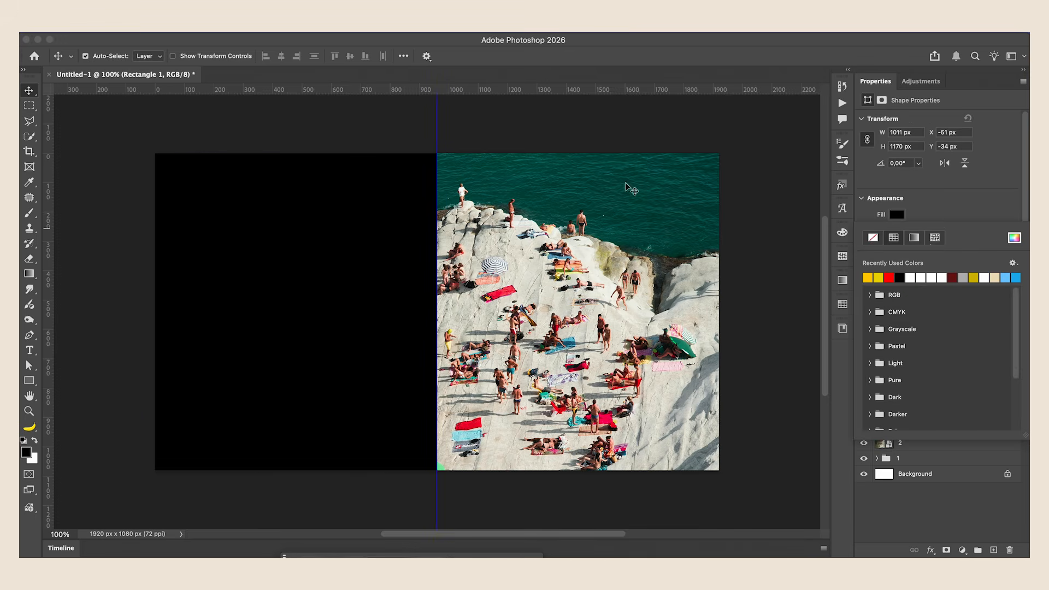
pyautogui.click(1015, 239)
pyautogui.click(653, 212)
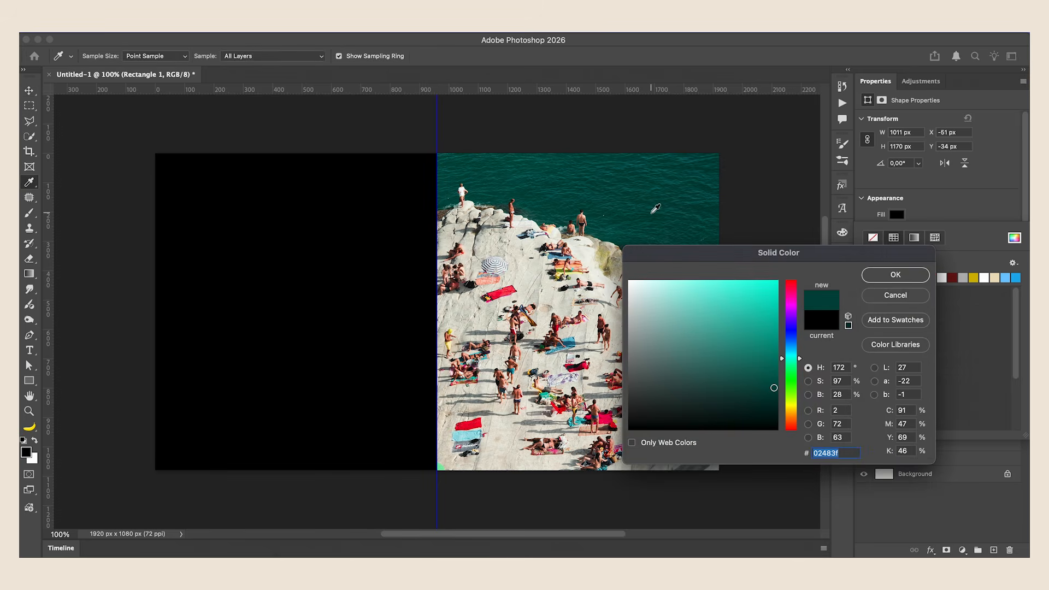
pyautogui.moveTo(771, 344)
pyautogui.mouseDown()
pyautogui.moveTo(759, 347)
pyautogui.moveTo(794, 340)
pyautogui.mouseUp()
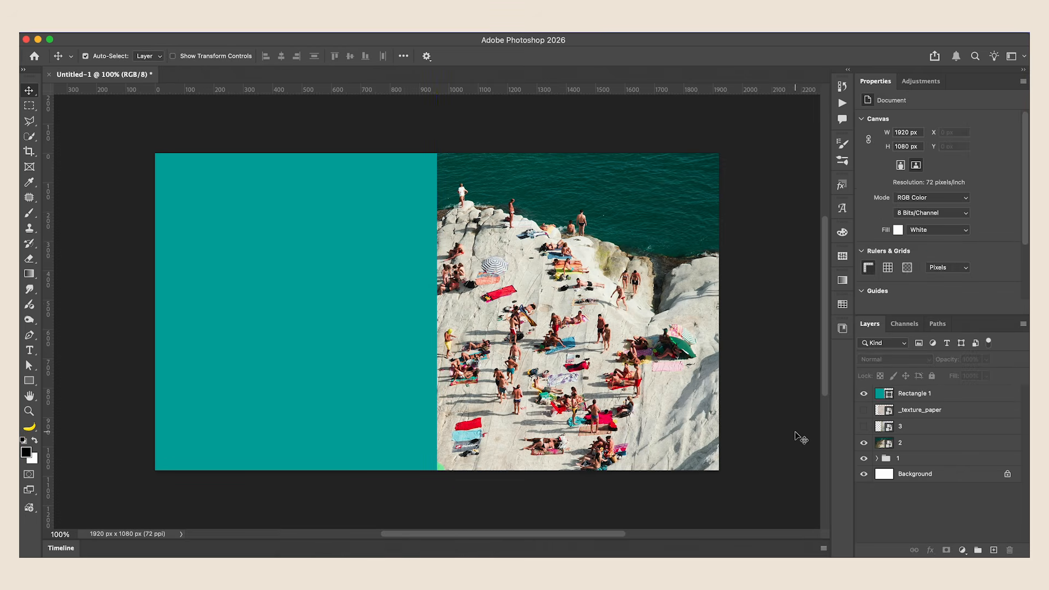
# Step: Place a copy of the paper texture directly above the teal rectangle, make it visible and clip it to the rectangle
pyautogui.moveTo(939, 394); pyautogui.dragTo(939, 437)
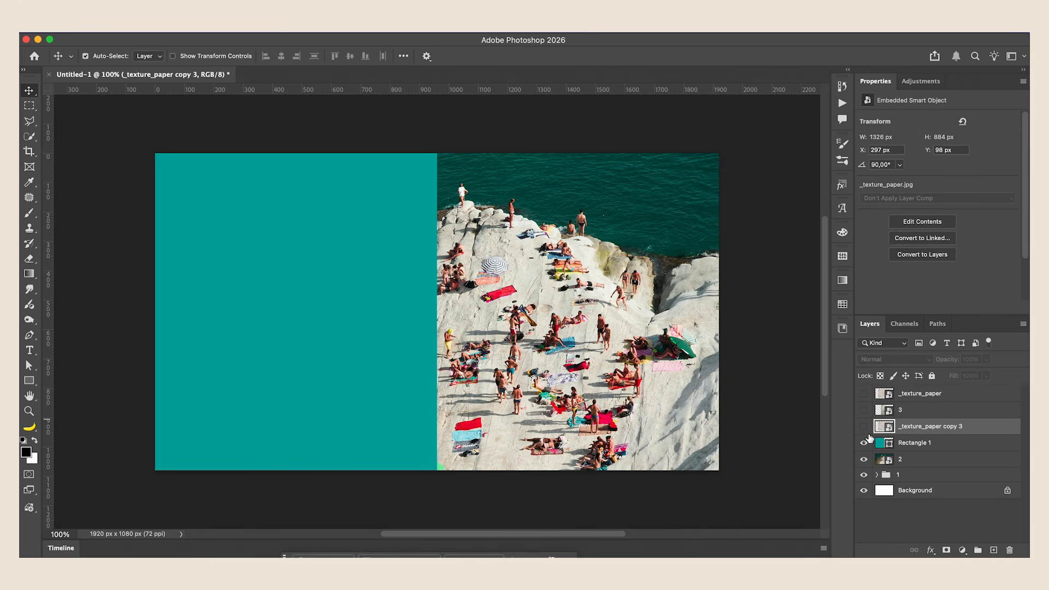
pyautogui.click(864, 427)
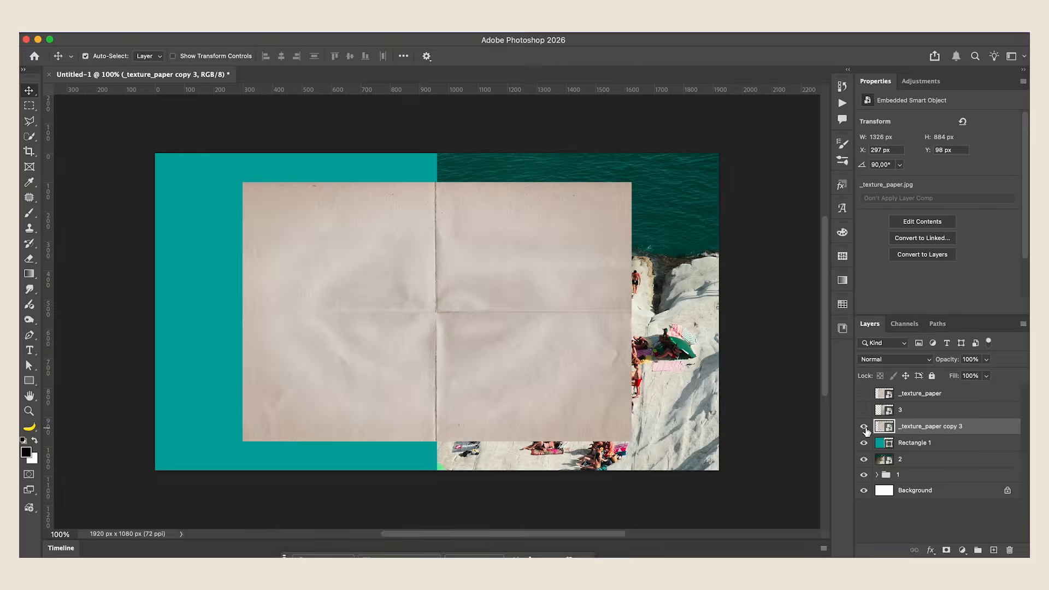
pyautogui.keyDown('alt'); pyautogui.click(886, 434); pyautogui.keyUp('alt')
# Step: Enlarge the clipped paper texture to 1998 x 1332 px and set its blend mode to Multiply
pyautogui.press('super+t')
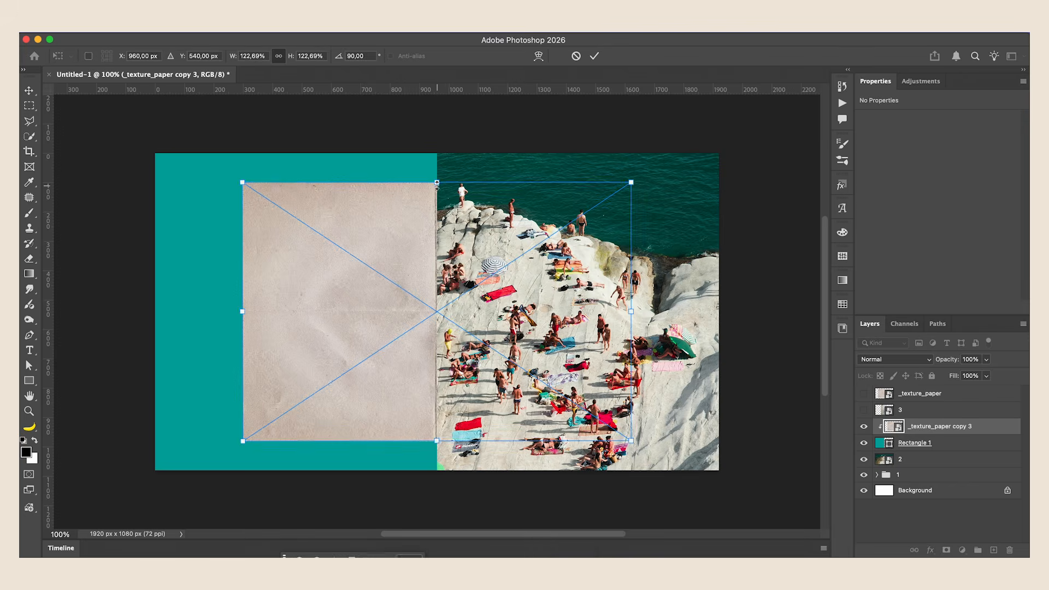
pyautogui.moveTo(436, 182); pyautogui.dragTo(435, 127)
pyautogui.press('Return')
pyautogui.click(894, 359)
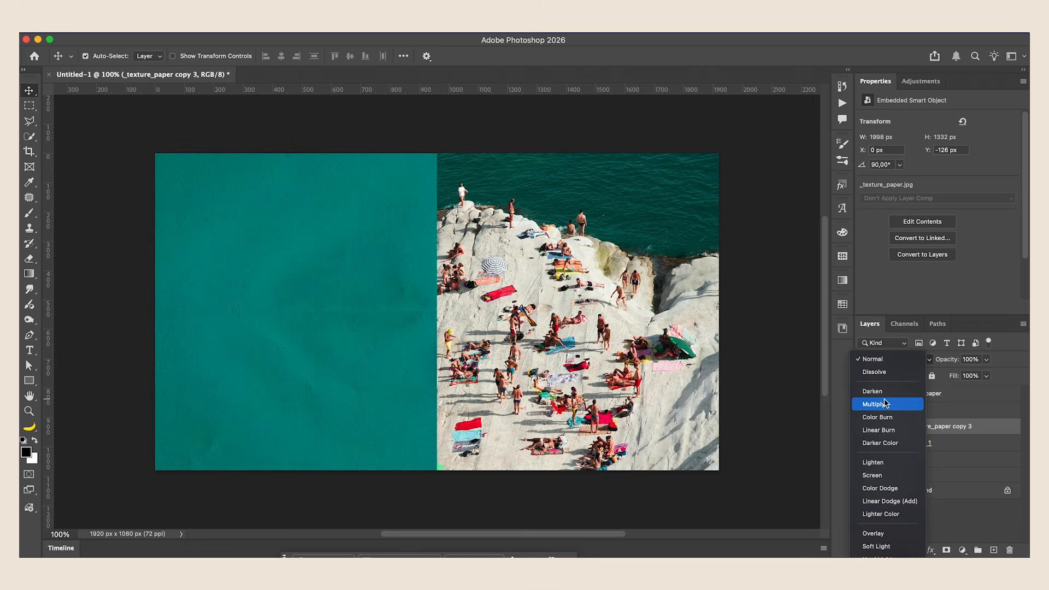
pyautogui.click(884, 403)
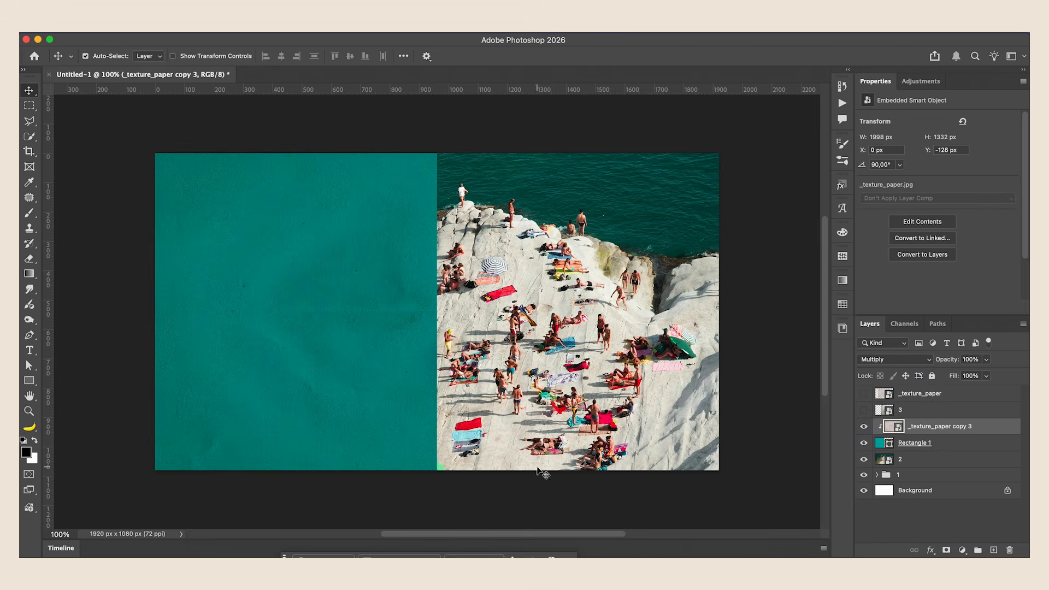
# Step: Convert the clipped texture copy and the teal rectangle together into one smart object
pyautogui.keyDown('shift'); pyautogui.click(965, 448); pyautogui.keyUp('shift')
pyautogui.rightClick(965, 449)
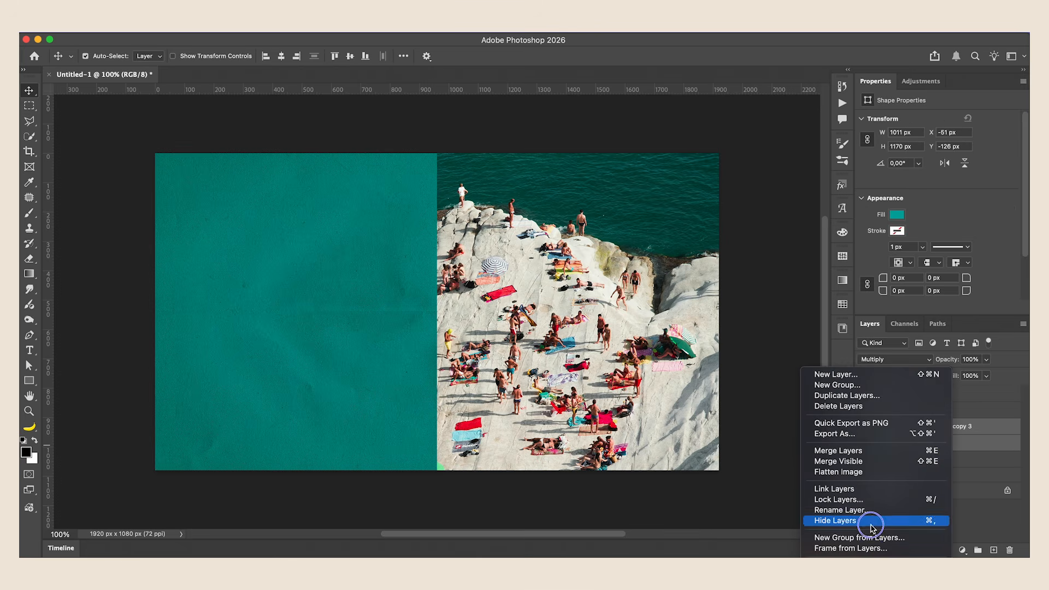
pyautogui.click(868, 557)
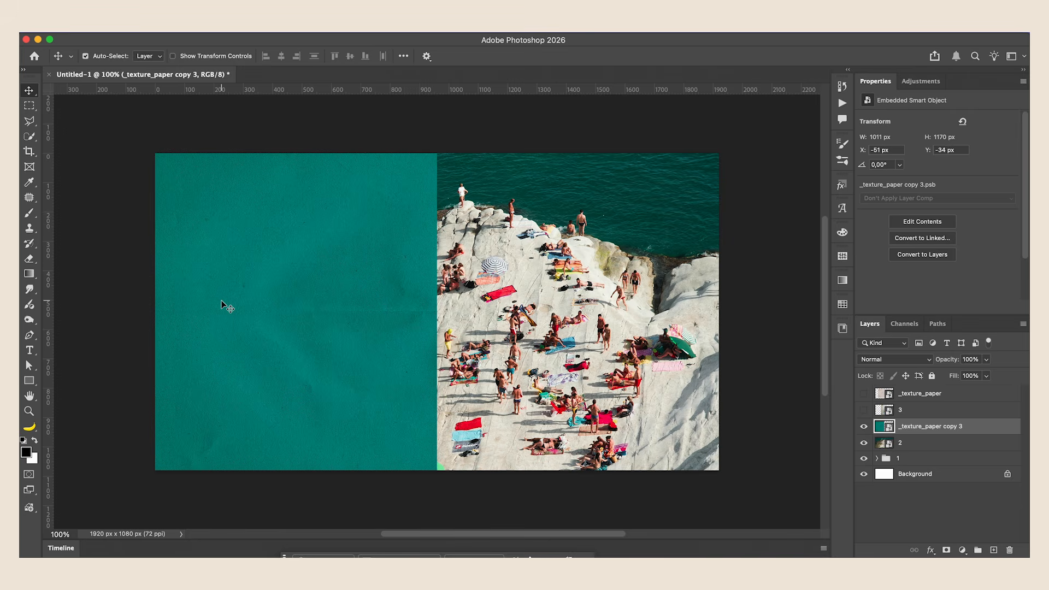
# Step: Activate the 81 px hard round brush and set its smoothing to 0%
pyautogui.press('b')
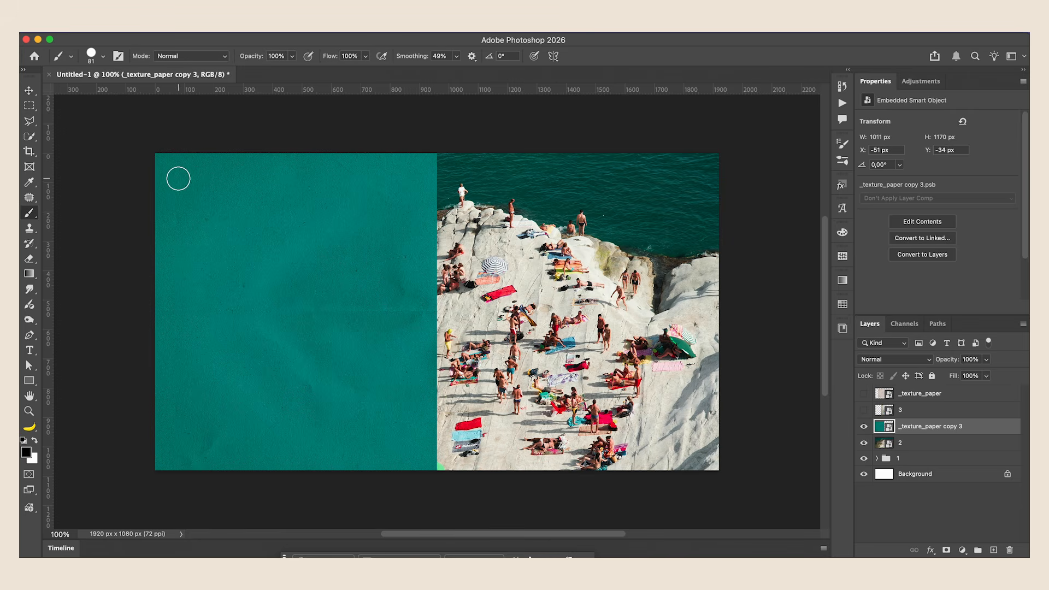
pyautogui.press('super+shift+alt+n')
pyautogui.moveTo(180, 186); pyautogui.dragTo(179, 241)
pyautogui.click(454, 57)
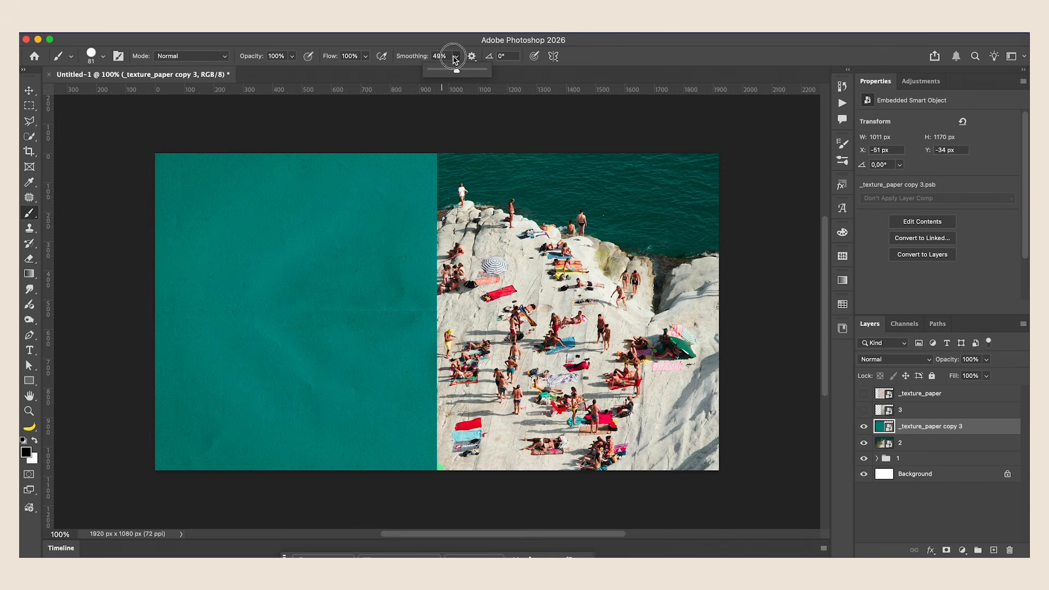
pyautogui.moveTo(457, 70); pyautogui.dragTo(401, 77)
pyautogui.click(842, 147)
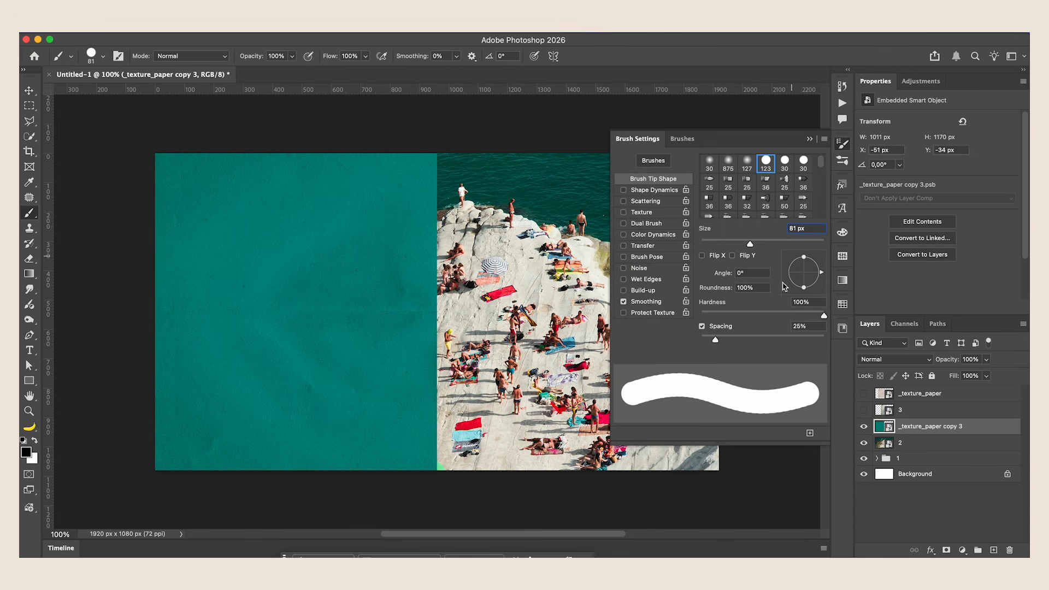
pyautogui.click(810, 139)
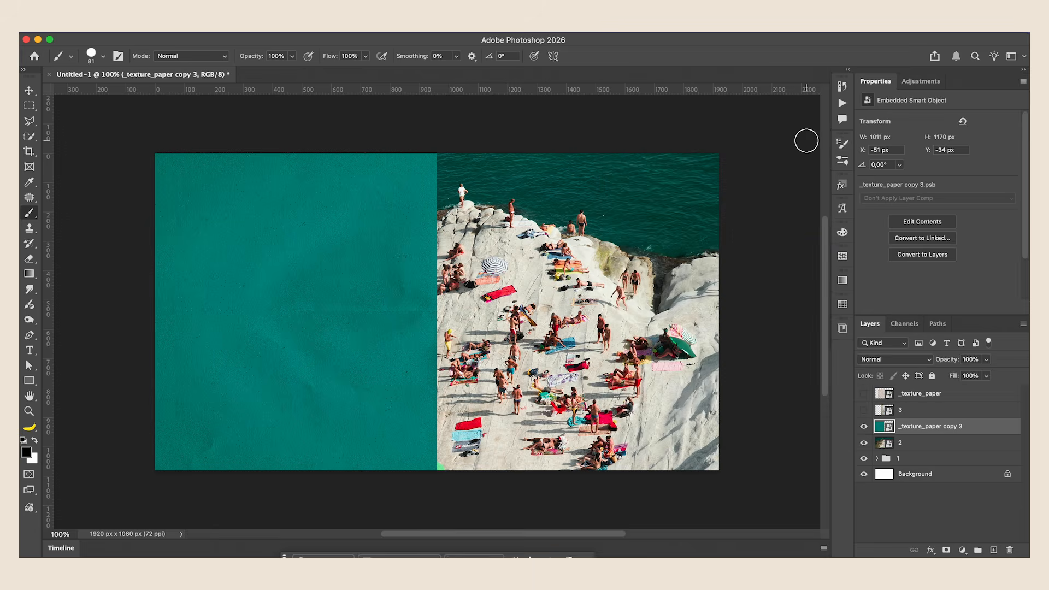
# Step: Create an empty layer above the teal paper and paint thick, winding black strokes across the whole teal half
pyautogui.press('alt+shift+super+n')
pyautogui.click(182, 192)
pyautogui.moveTo(182, 191)
pyautogui.mouseDown()
pyautogui.moveTo(186, 407)
pyautogui.moveTo(257, 407)
pyautogui.moveTo(265, 446)
pyautogui.moveTo(288, 434)
pyautogui.moveTo(297, 390)
pyautogui.moveTo(375, 437)
pyautogui.moveTo(401, 436)
pyautogui.moveTo(415, 430)
pyautogui.moveTo(409, 413)
pyautogui.moveTo(385, 410)
pyautogui.moveTo(224, 300)
pyautogui.moveTo(218, 202)
pyautogui.moveTo(226, 182)
pyautogui.moveTo(245, 181)
pyautogui.moveTo(262, 281)
pyautogui.moveTo(277, 295)
pyautogui.moveTo(298, 239)
pyautogui.moveTo(370, 180)
pyautogui.moveTo(402, 181)
pyautogui.mouseUp()
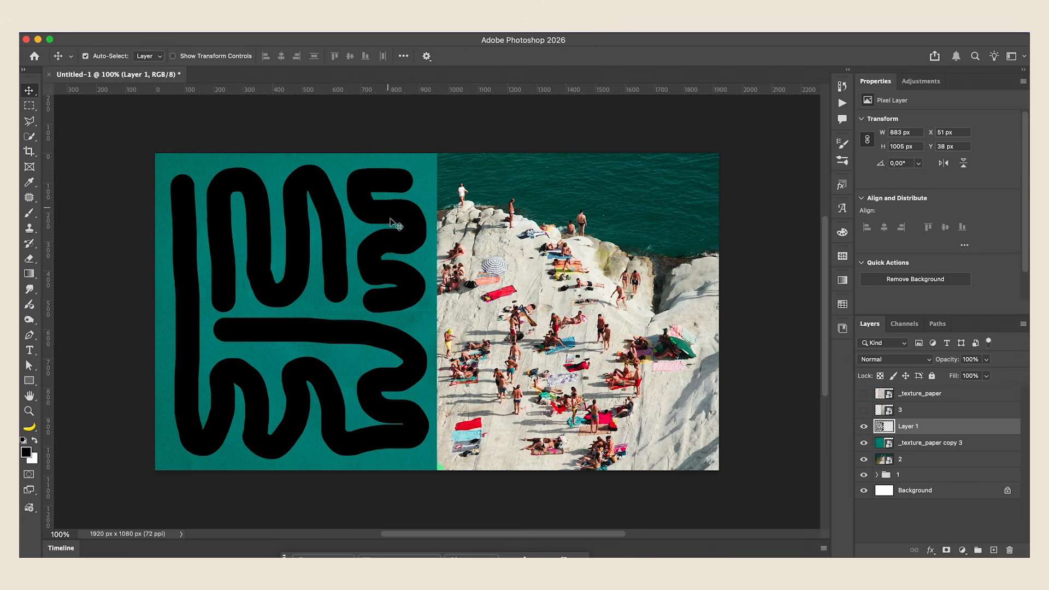
# Step: Hide the strokes layer, mask the teal paper with the strokes' outline, and invert the mask to cut the winding shapes out
pyautogui.keyDown('super'); pyautogui.click(884, 430); pyautogui.keyUp('super')
pyautogui.press('super+comma')
pyautogui.click(926, 447)
pyautogui.click(946, 550)
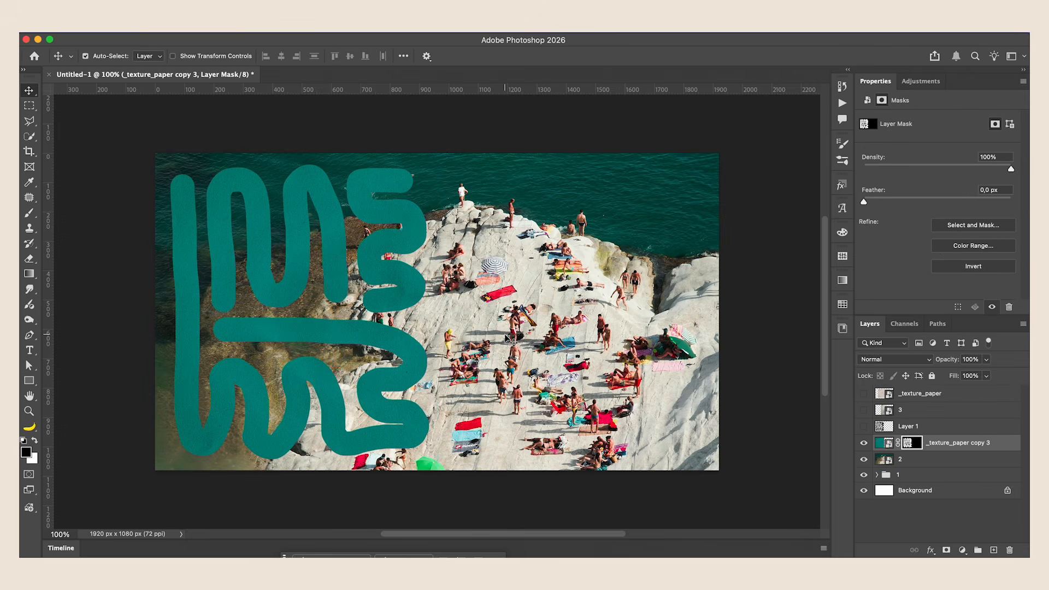
pyautogui.press('super+i')
# Step: Add a drop shadow to the masked teal paper and adjust its values
pyautogui.doubleClick(1011, 444)
pyautogui.click(538, 445)
pyautogui.moveTo(707, 343); pyautogui.dragTo(686, 347)
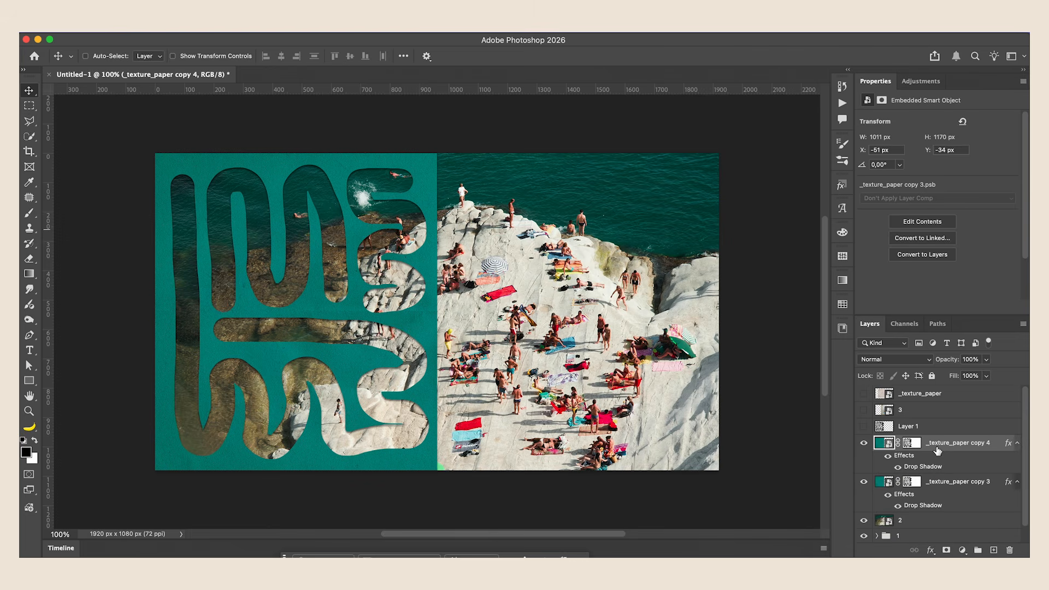
# Step: Invert the mask on the teal paper's duplicate and move its winding strokes onto the canvas's right half, at X 909 px
pyautogui.click(909, 443)
pyautogui.press('super+i')
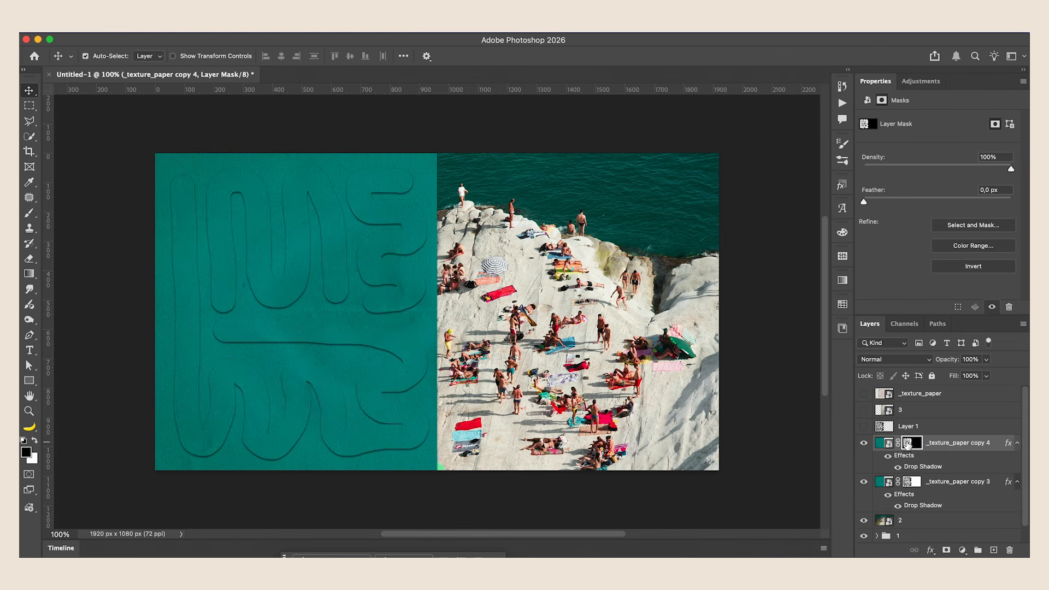
pyautogui.press('super+t')
pyautogui.moveTo(258, 327); pyautogui.dragTo(549, 334)
pyautogui.press('Return')
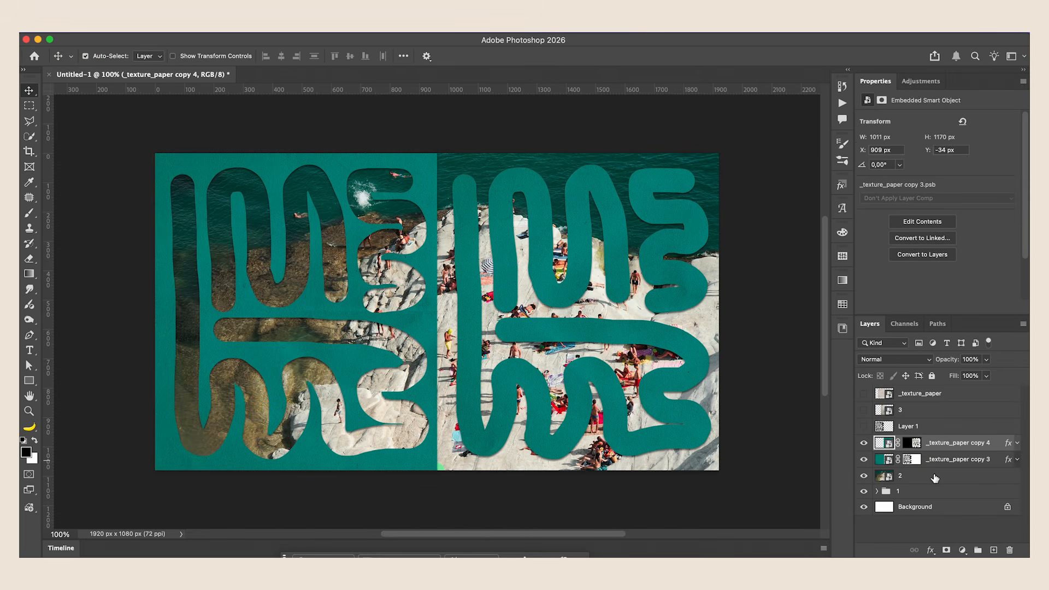
# Step: Group the coastal photo with both teal paper layers under the name 2
pyautogui.click(935, 477)
pyautogui.press('super+g')
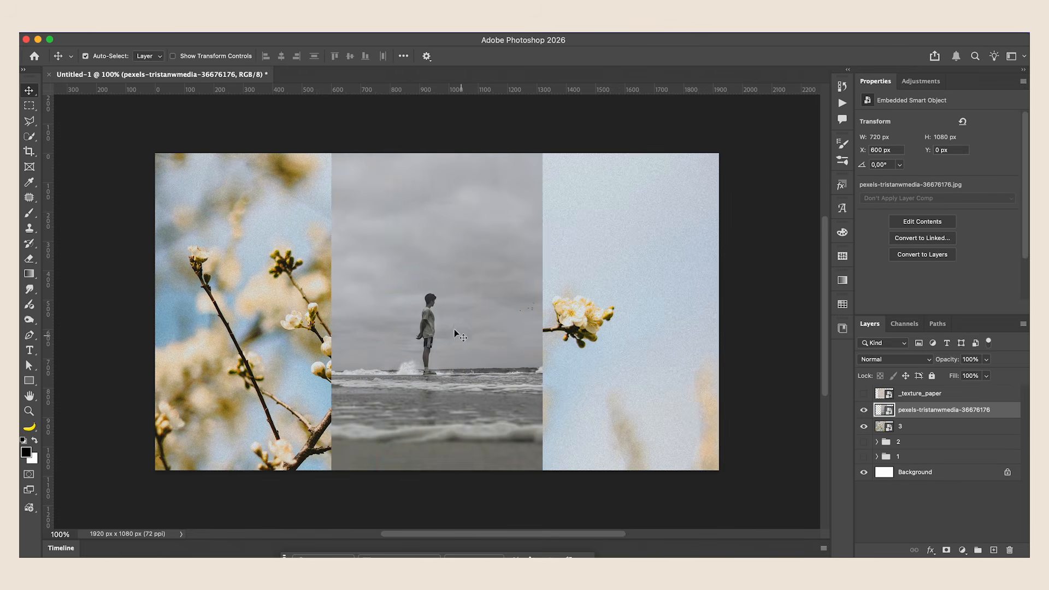
# Step: Select the boy in the beach photo as the subject and mask the layer down to his figure
pyautogui.moveTo(284, 556); pyautogui.dragTo(288, 508)
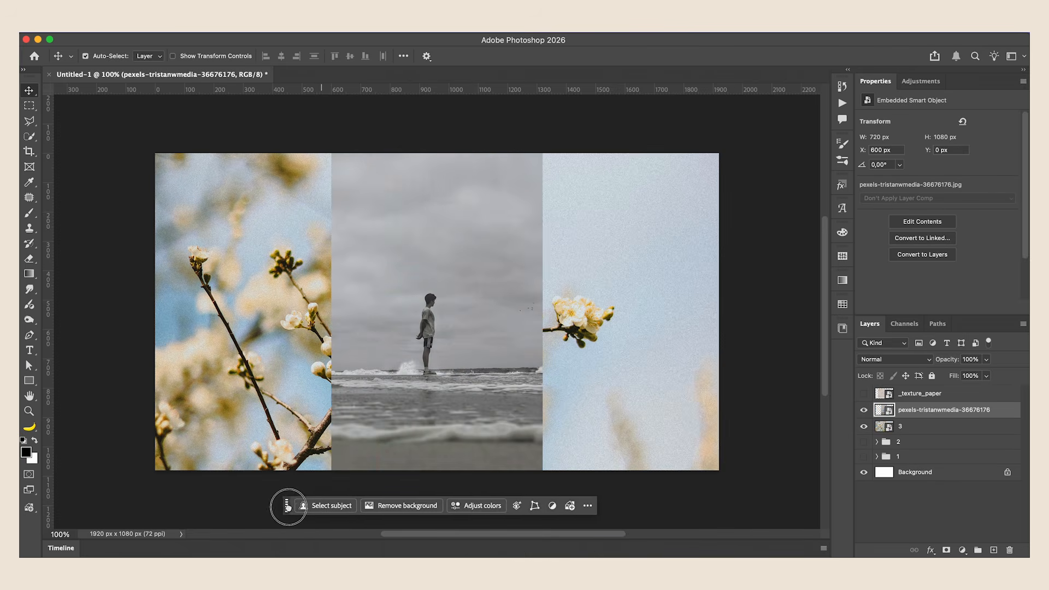
pyautogui.click(331, 505)
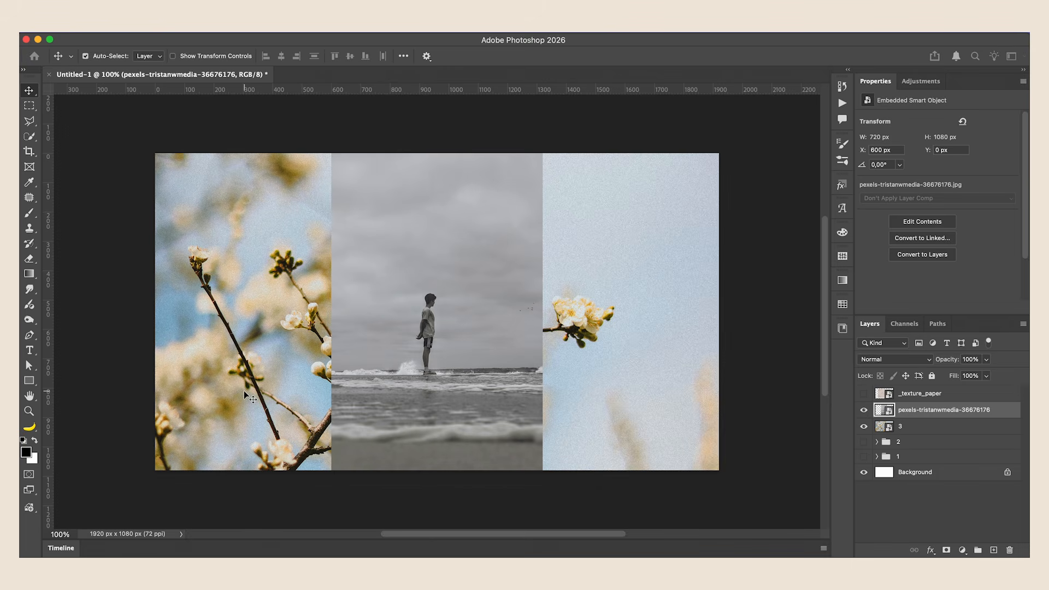
pyautogui.click(946, 550)
# Step: Enlarge the cut-out boy and place him in the middle of the canvas's left half
pyautogui.press('super+t')
pyautogui.moveTo(538, 312); pyautogui.dragTo(679, 328)
pyautogui.moveTo(422, 353); pyautogui.dragTo(292, 310)
pyautogui.press('Return')
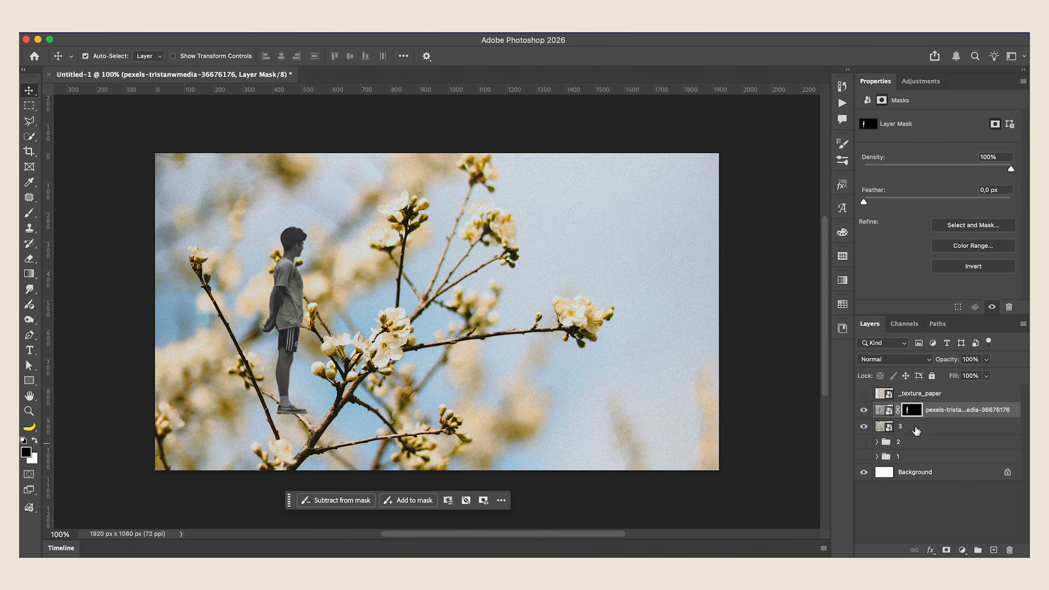
# Step: Place a vertical guide at the canvas's centre and draw a 1003 × 1206 px rectangle over the left half, above the blossom photo
pyautogui.click(917, 431)
pyautogui.click(71, 287)
pyautogui.moveTo(50, 284); pyautogui.dragTo(439, 283)
pyautogui.press('u')
pyautogui.moveTo(142, 136); pyautogui.dragTo(433, 492)
# Step: Fill the rectangle with dark red and keep it between the boy's layer and the blossom photo
pyautogui.click(897, 214)
pyautogui.click(1014, 238)
pyautogui.click(777, 314)
pyautogui.click(895, 275)
pyautogui.moveTo(940, 393); pyautogui.dragTo(893, 438)
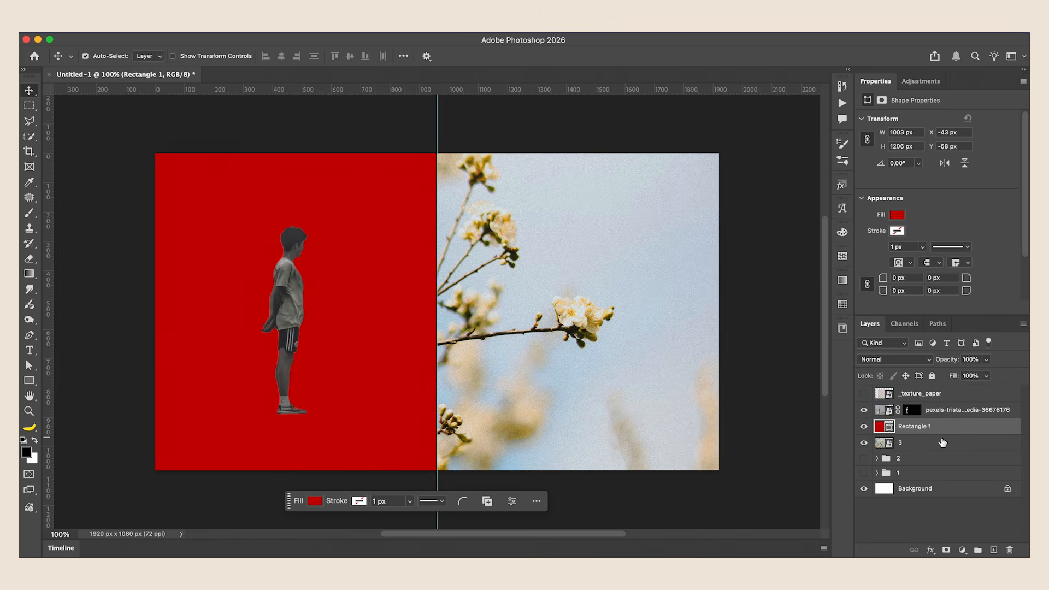
# Step: Show the paper texture, move it below the boy, clip it to the red rectangle and set its blend mode to Multiply
pyautogui.click(864, 393)
pyautogui.moveTo(916, 394); pyautogui.dragTo(918, 418)
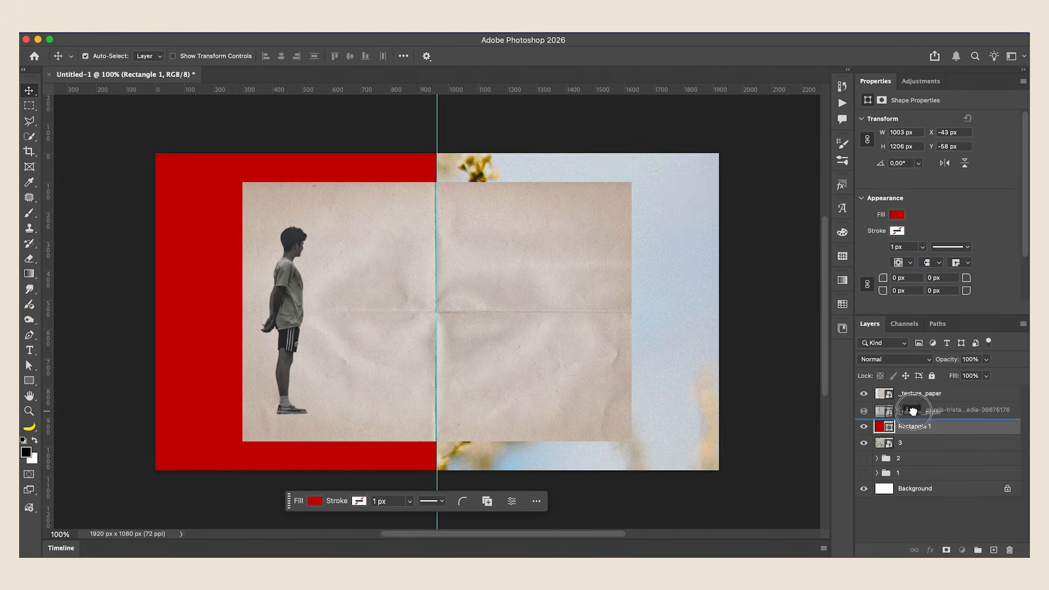
pyautogui.keyDown('alt'); pyautogui.click(885, 418); pyautogui.keyUp('alt')
pyautogui.click(895, 359)
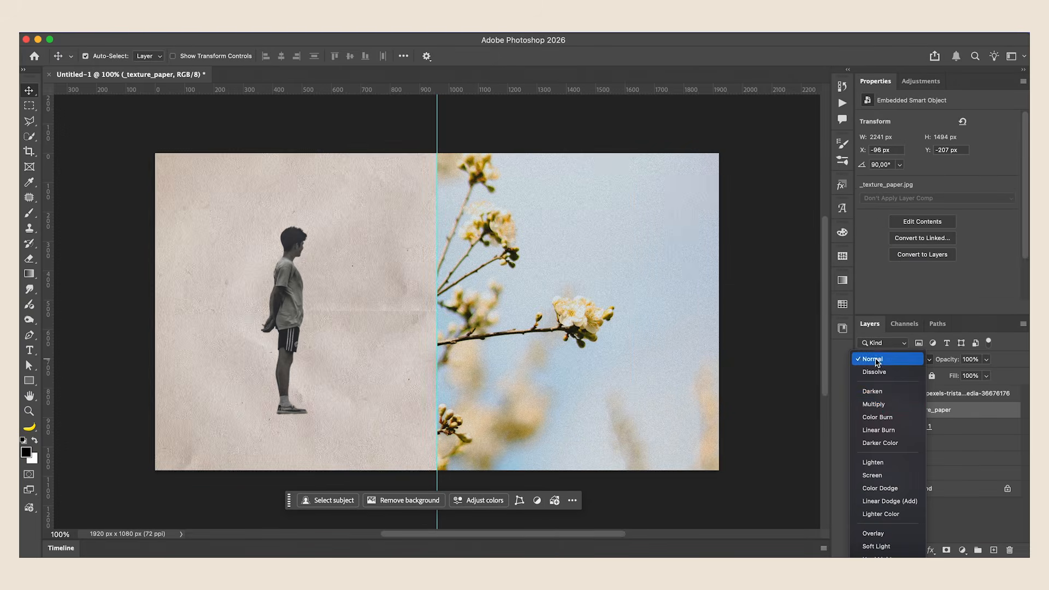
pyautogui.click(883, 405)
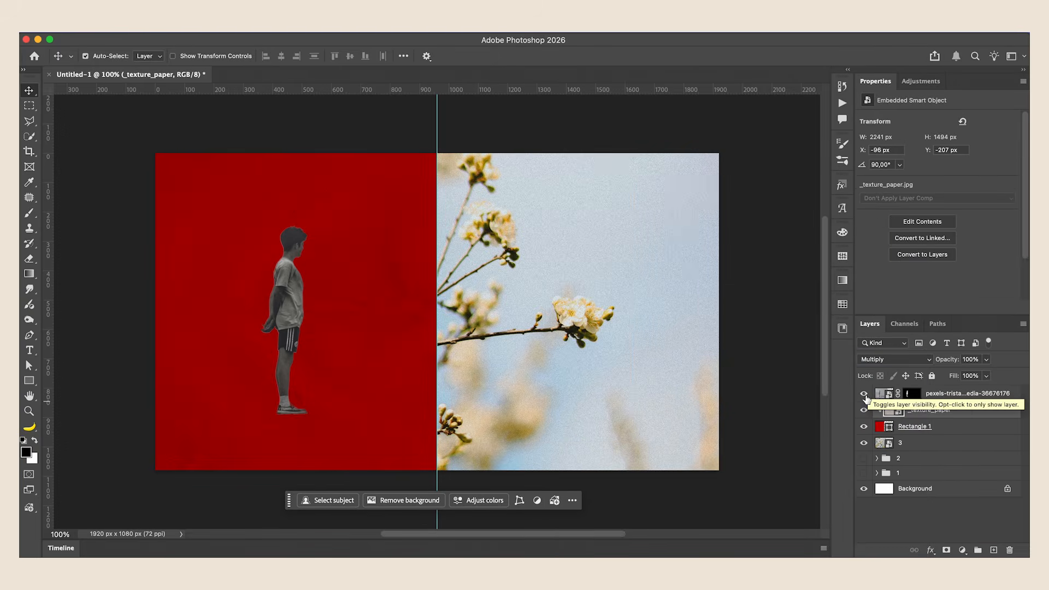
# Step: Hide the boy's layer and combine the paper texture and red rectangle into one smart object
pyautogui.click(864, 394)
pyautogui.keyDown('shift'); pyautogui.click(940, 427); pyautogui.keyUp('shift')
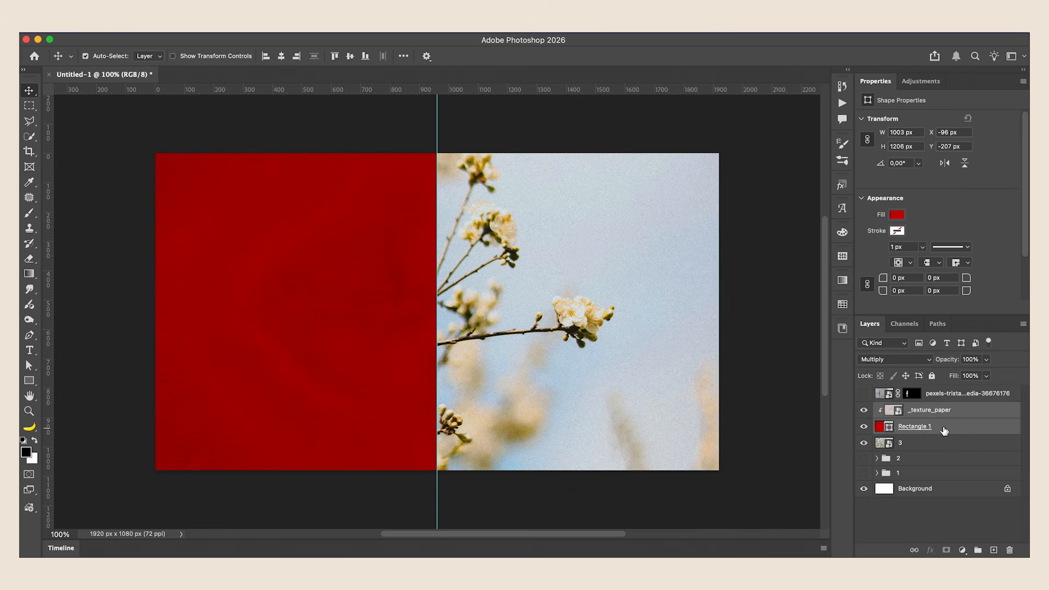
pyautogui.rightClick(932, 420)
pyautogui.click(827, 565)
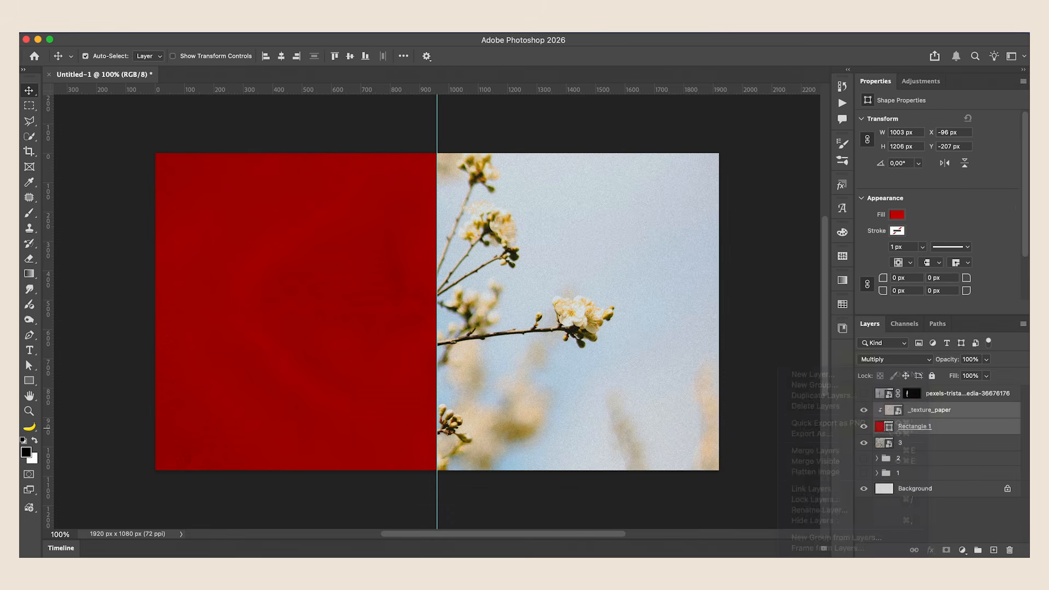
# Step: Mask the red paper with the boy's outline and invert the mask to cut his silhouette out
pyautogui.keyDown('super'); pyautogui.click(910, 397); pyautogui.keyUp('super')
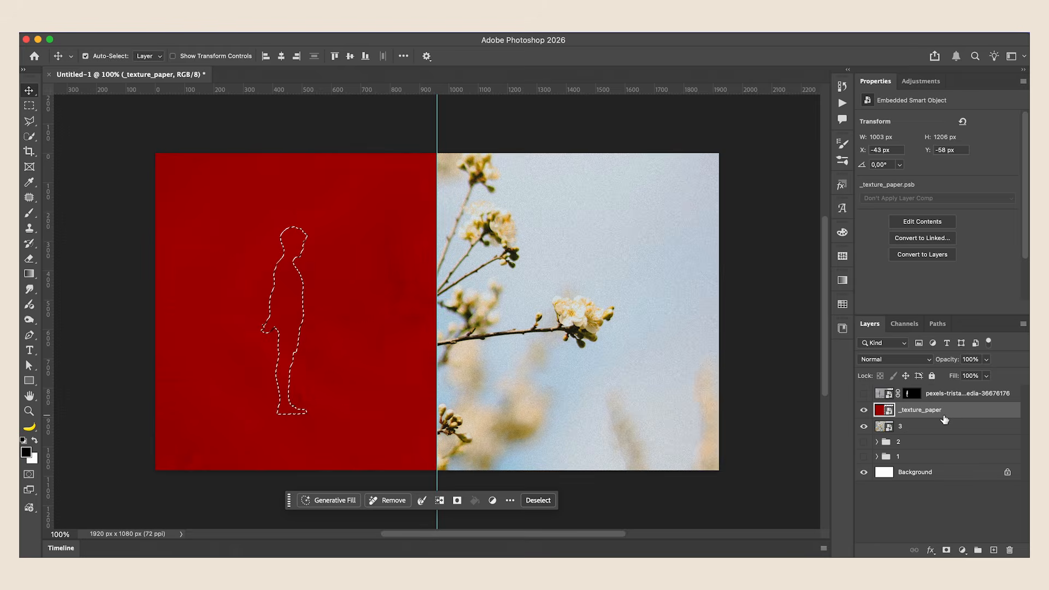
pyautogui.click(946, 551)
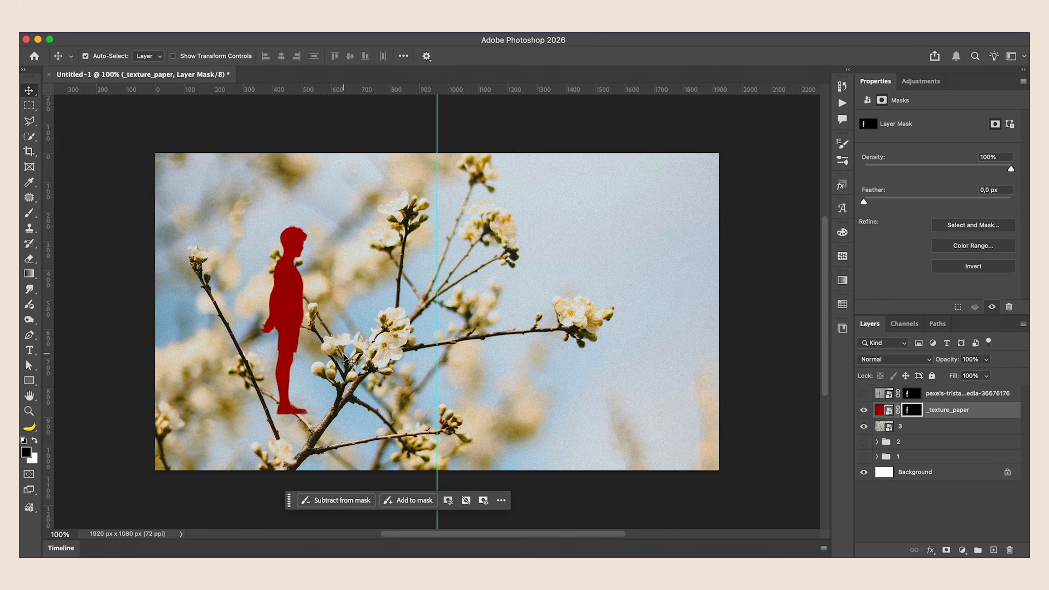
pyautogui.press('super+i')
# Step: Add a drop shadow to the red paper with 50% opacity, 90° angle, 5 px distance, 1% spread and 6 px size
pyautogui.doubleClick(984, 411)
pyautogui.click(535, 446)
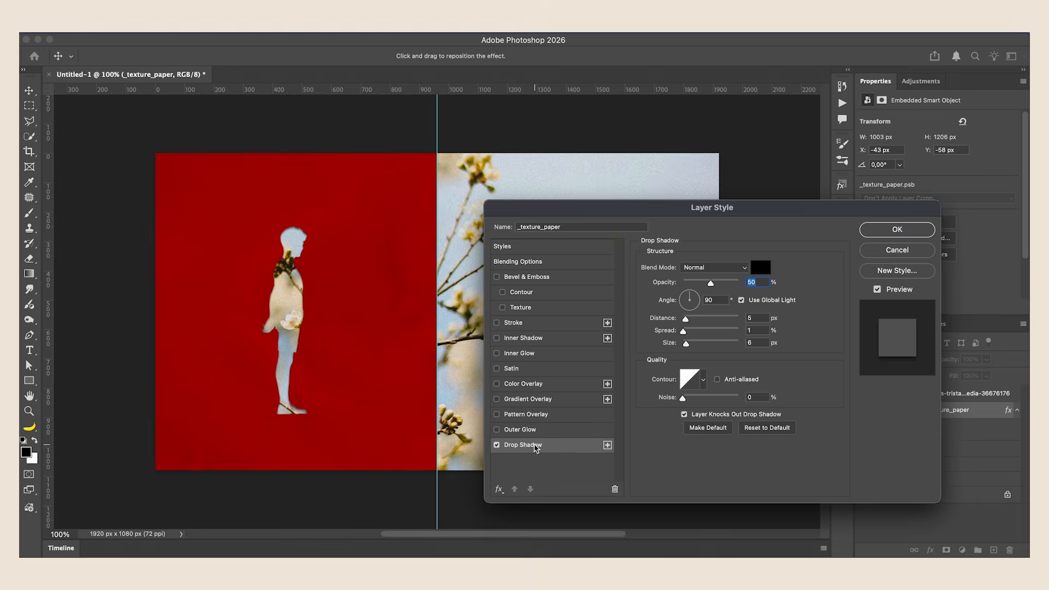
pyautogui.click(877, 231)
# Step: Duplicate the red paper, invert the copy's mask and move its boy silhouette to the middle of the canvas's right half
pyautogui.press('super+j')
pyautogui.click(912, 410)
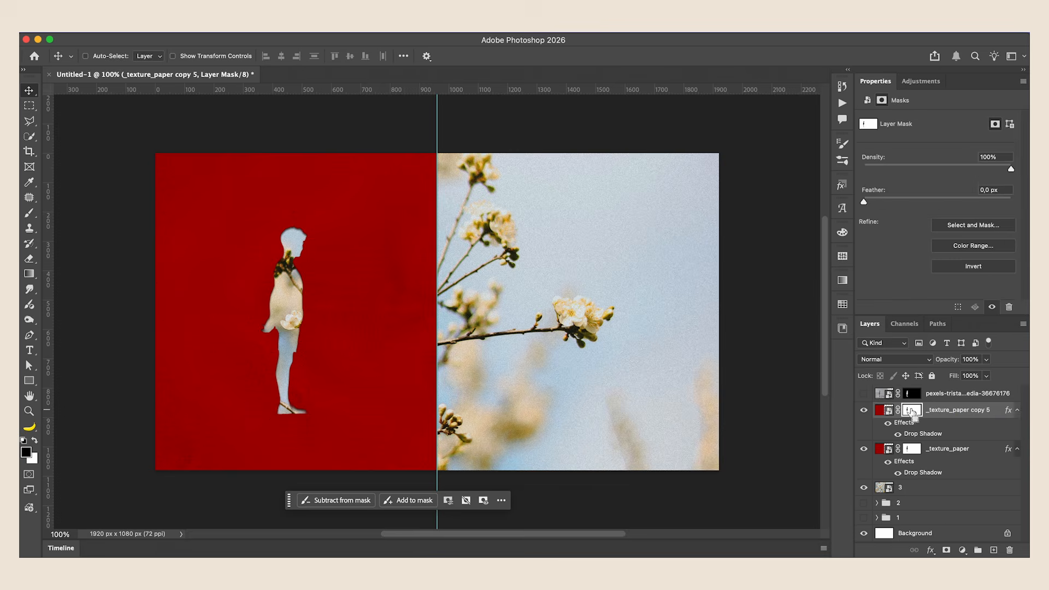
pyautogui.press('super+i')
pyautogui.click(993, 410)
pyautogui.press('super+t')
pyautogui.moveTo(306, 340); pyautogui.dragTo(575, 342)
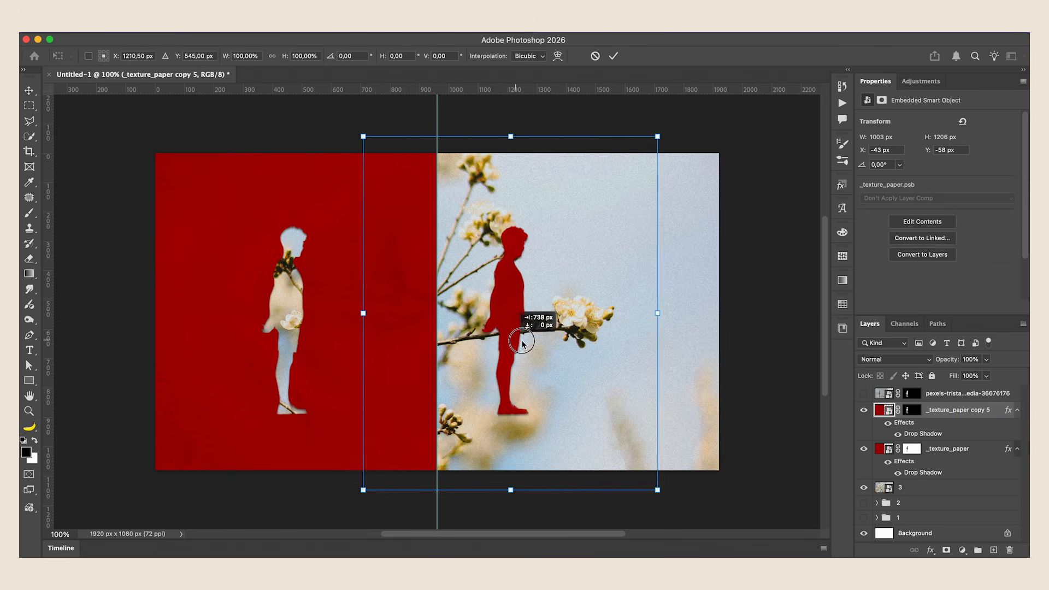
pyautogui.click(773, 116)
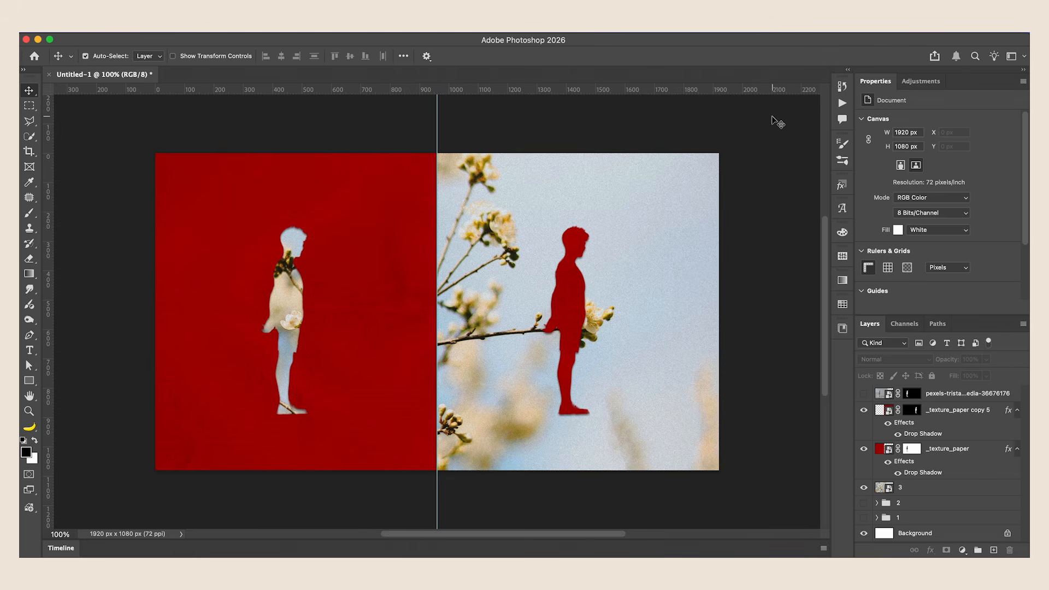
# Step: Collapse the effects lists of both red paper layers
pyautogui.click(1016, 410)
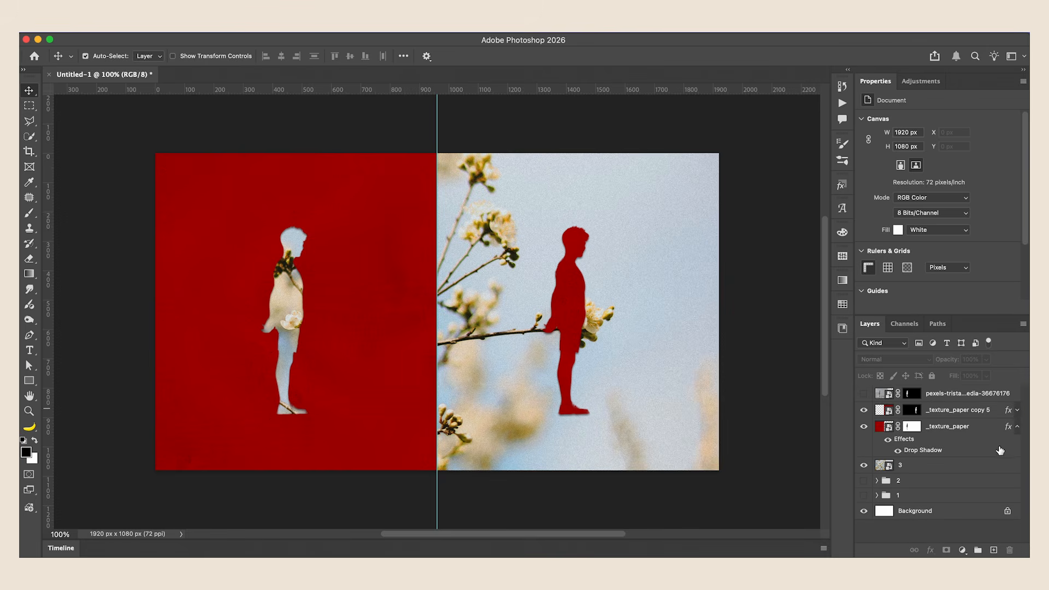
pyautogui.click(1017, 427)
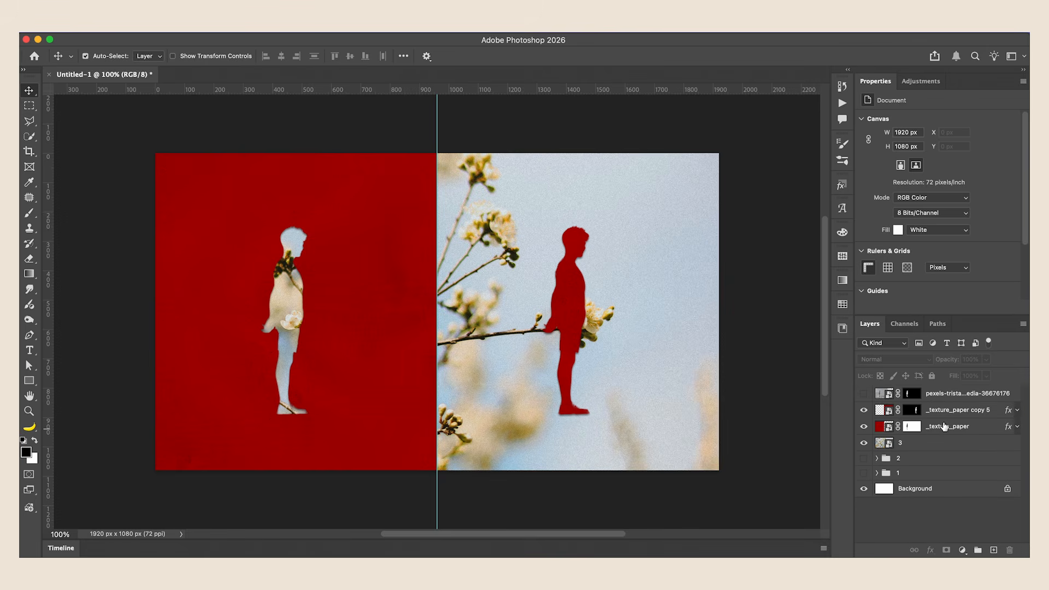
pyautogui.click(914, 415)
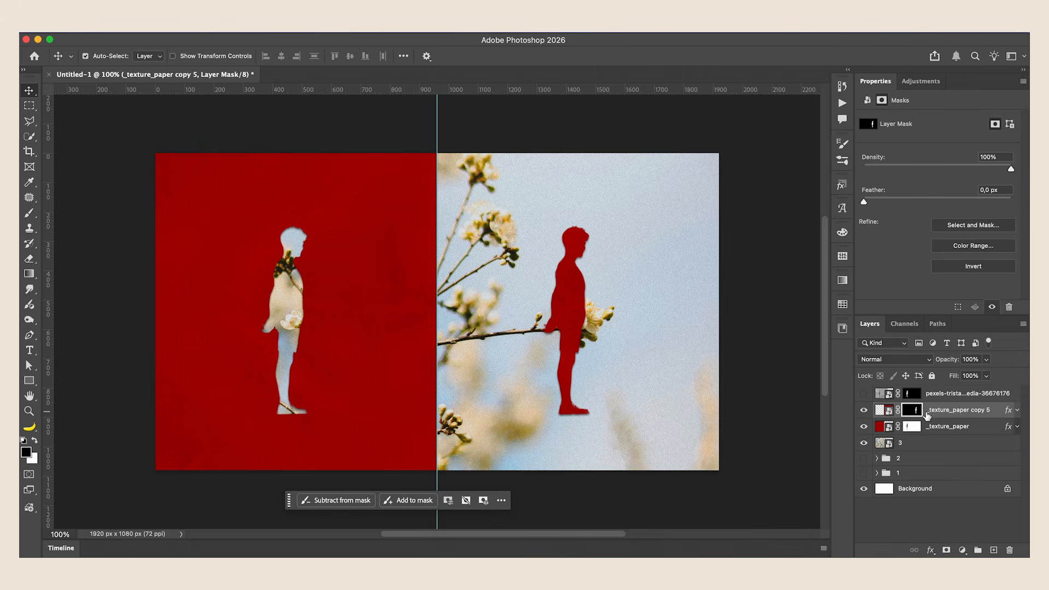
# Step: Open the red paper smart object's contents and change the rectangle's fill to blue, 2f00c6
pyautogui.click(938, 431)
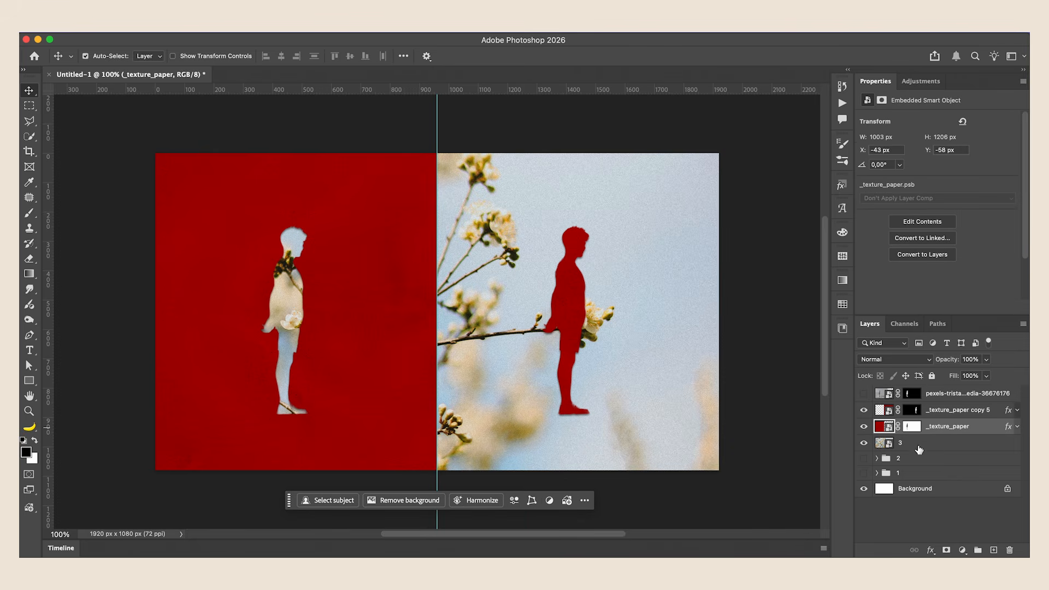
pyautogui.doubleClick(883, 431)
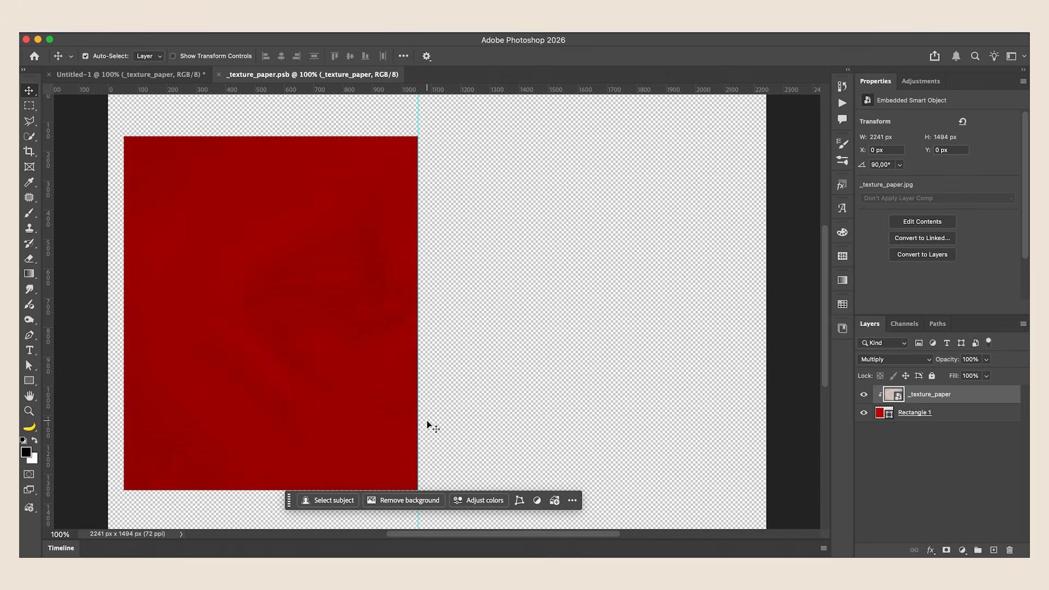
pyautogui.click(946, 417)
pyautogui.click(896, 214)
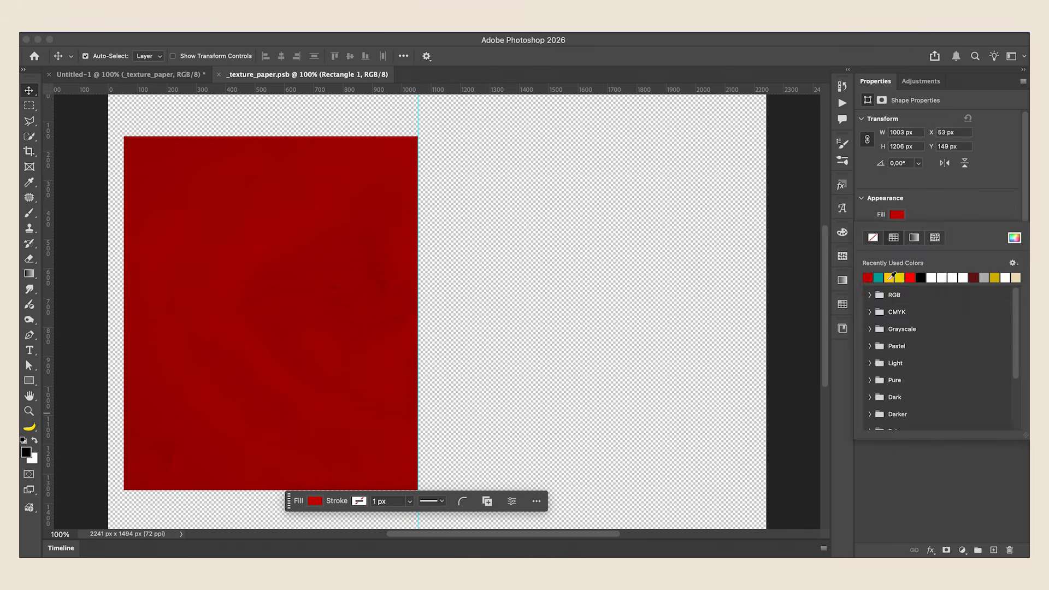
pyautogui.click(1014, 238)
pyautogui.click(792, 324)
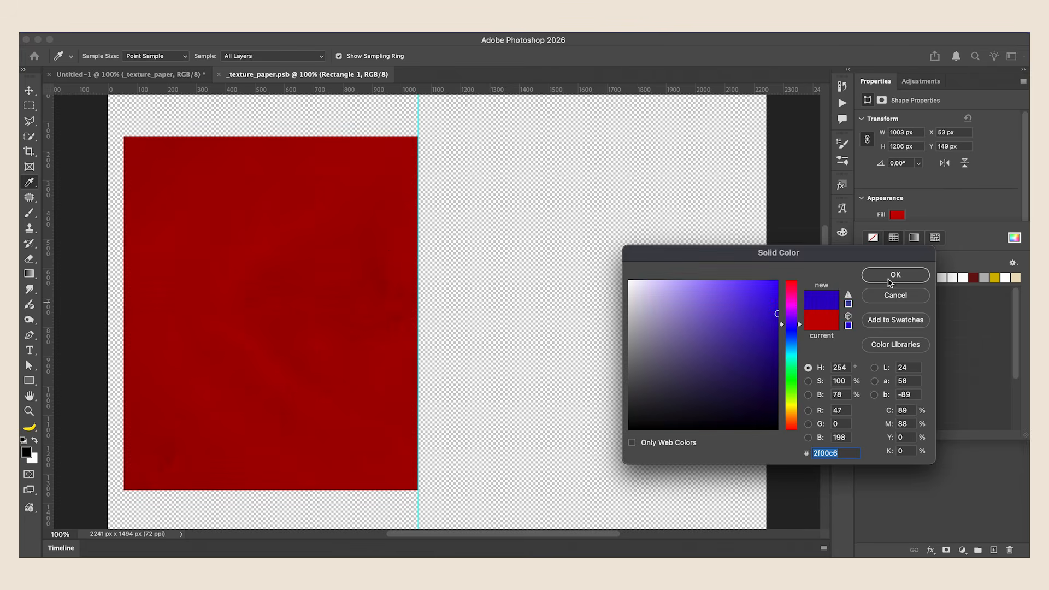
pyautogui.click(895, 275)
pyautogui.click(682, 287)
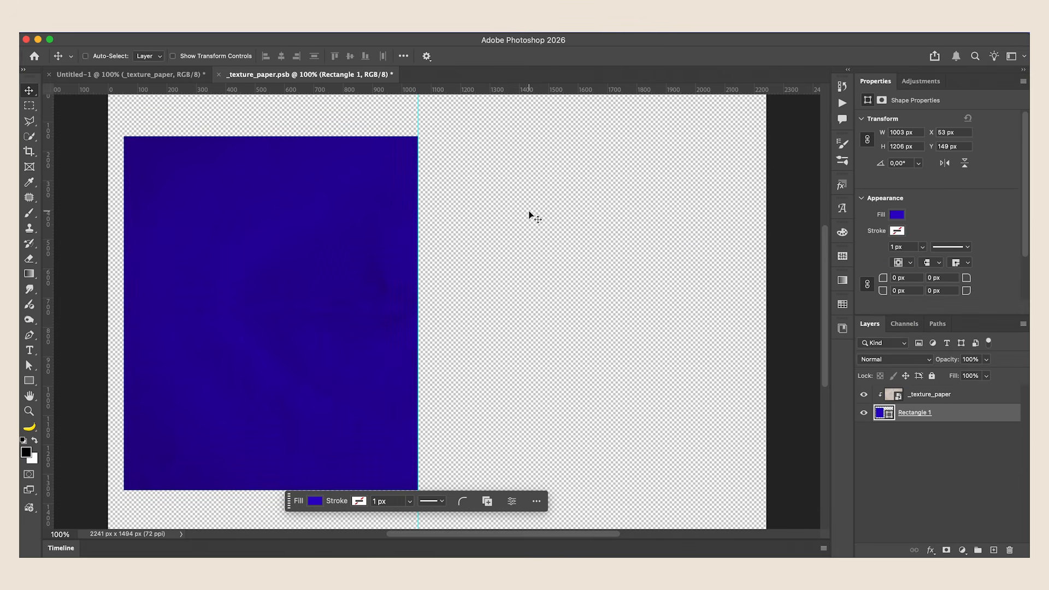
# Step: Save and close the smart object's contents to update the colour of both paper pieces in the composition
pyautogui.press('super+s')
pyautogui.click(218, 74)
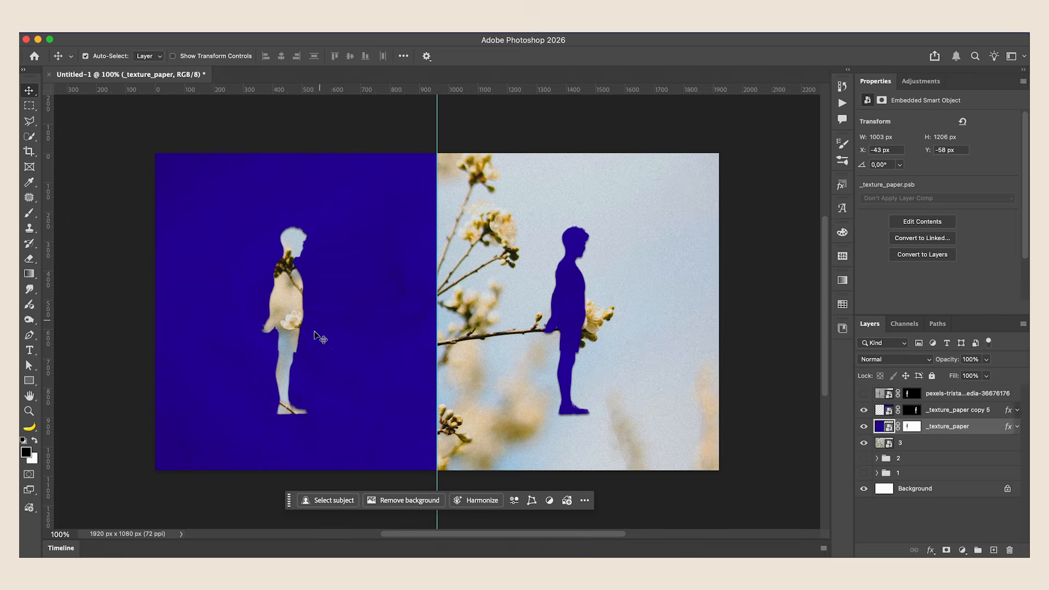
pyautogui.click(773, 360)
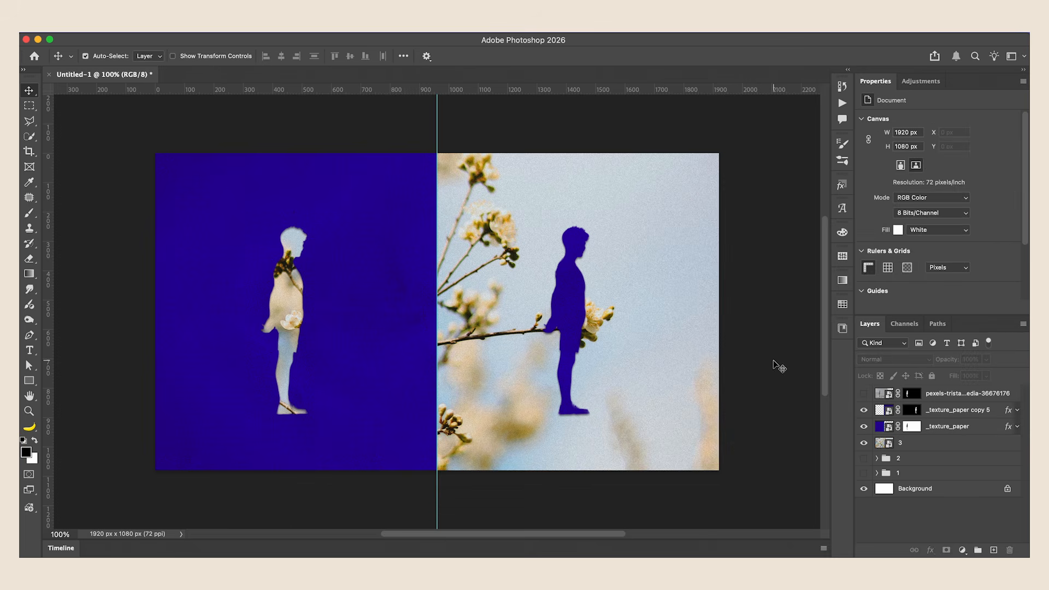
pyautogui.click(806, 325)
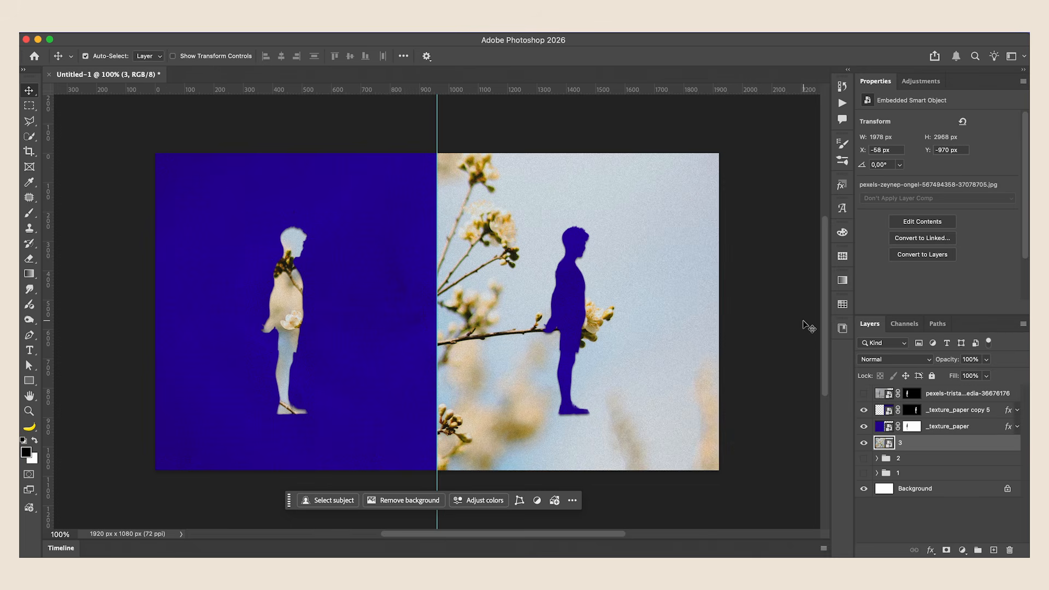